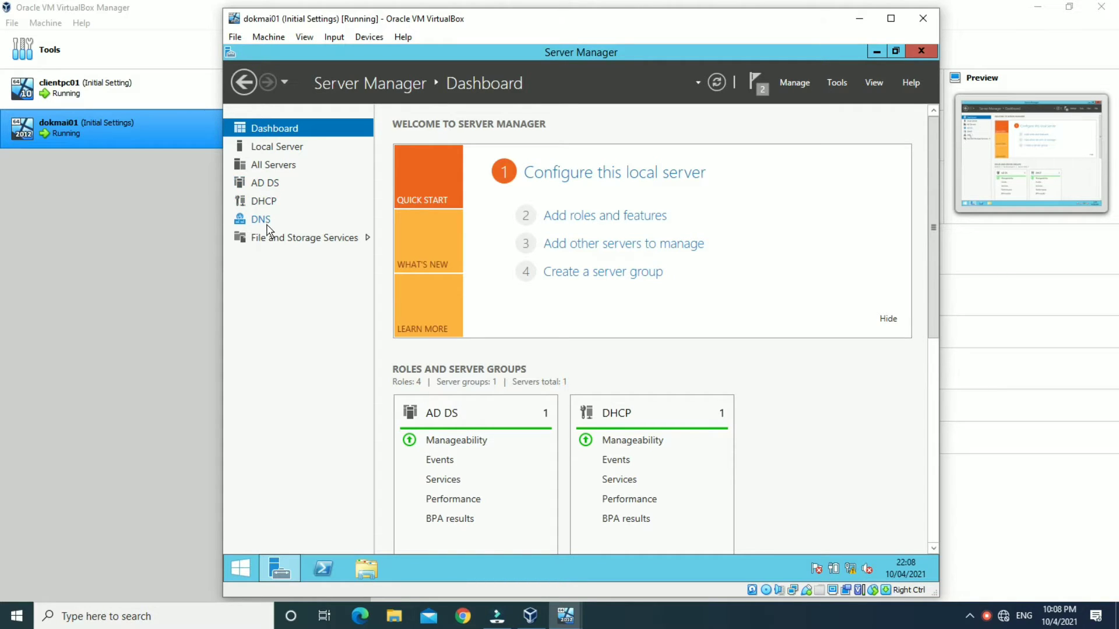
Step: Start adding roles and features using a role-based installation on the dokmai01 server from the server pool
click(583, 223)
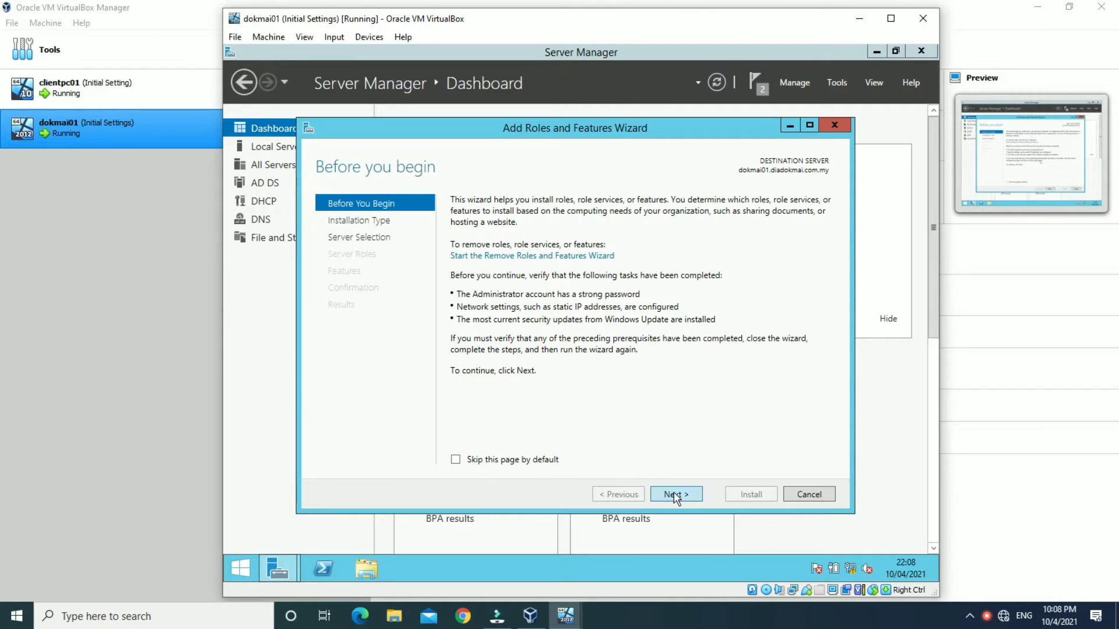
click(674, 495)
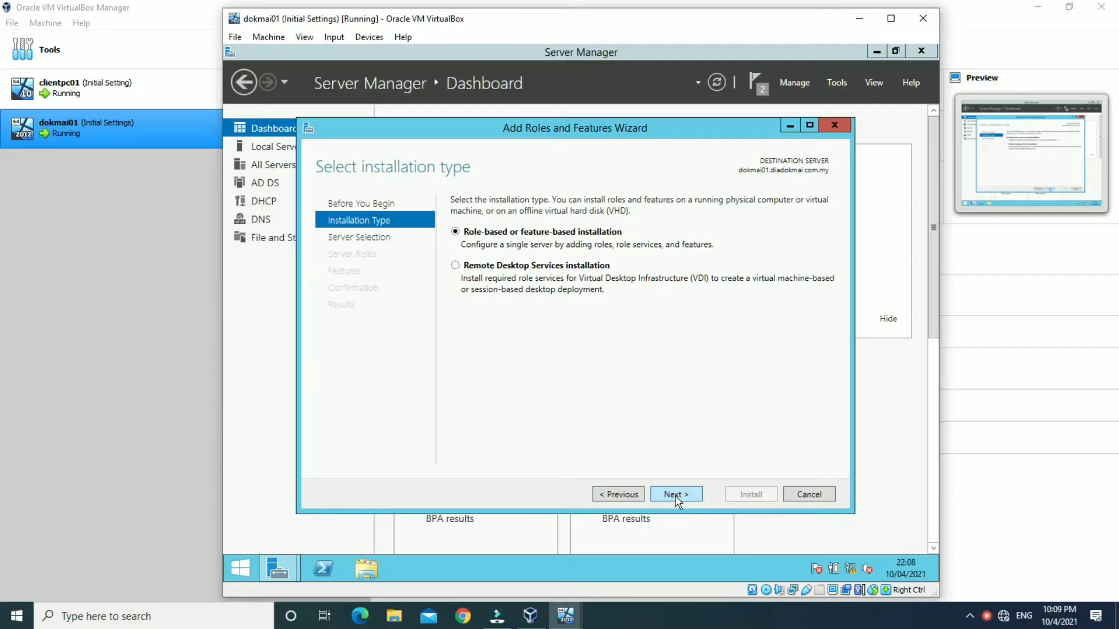
click(674, 495)
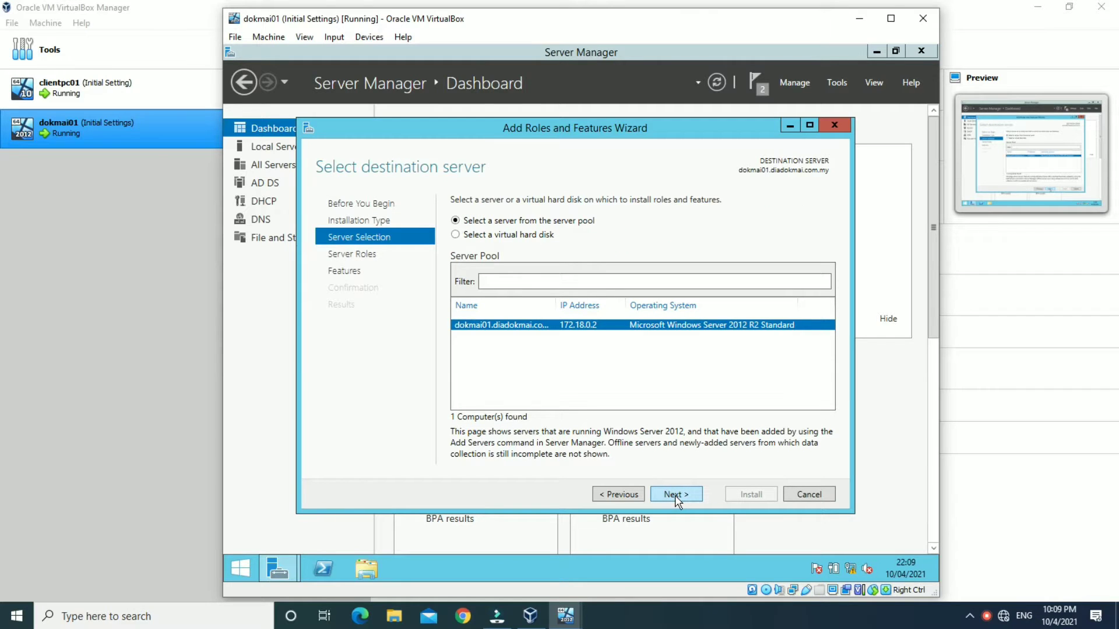
click(675, 495)
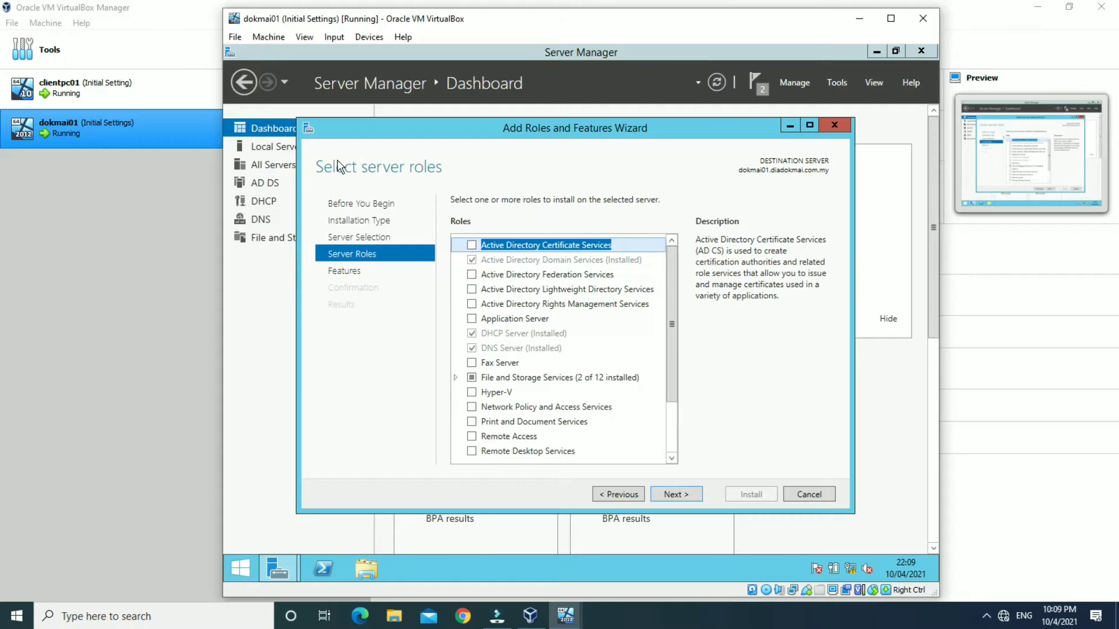
Step: Select the Web Server (IIS) role and add its required features, including the management tools
scroll(676, 373, down, 2)
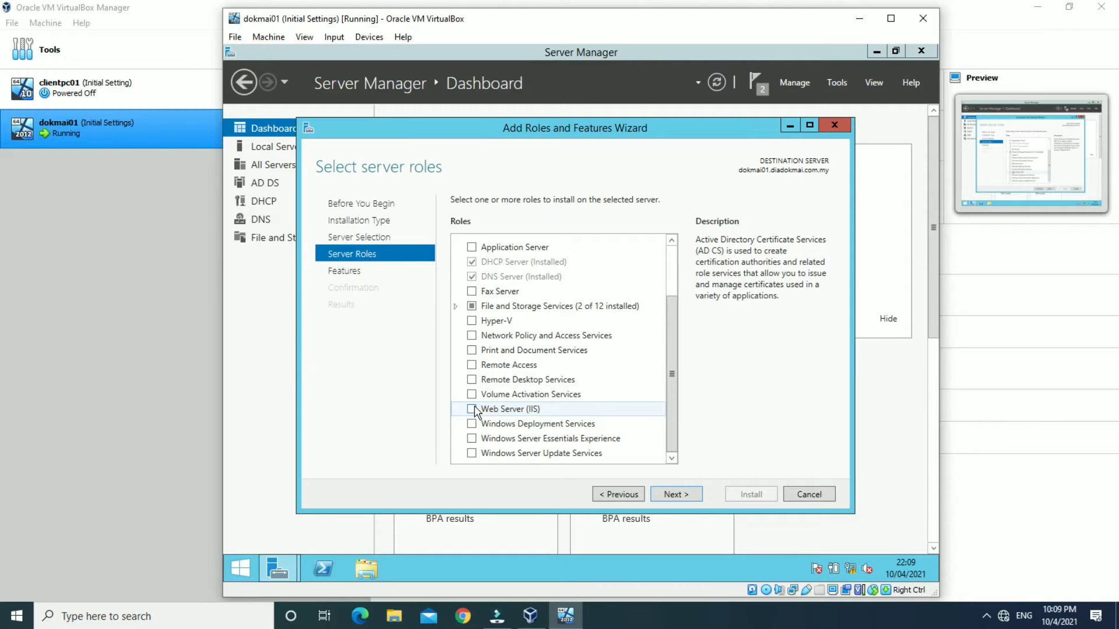
click(402, 449)
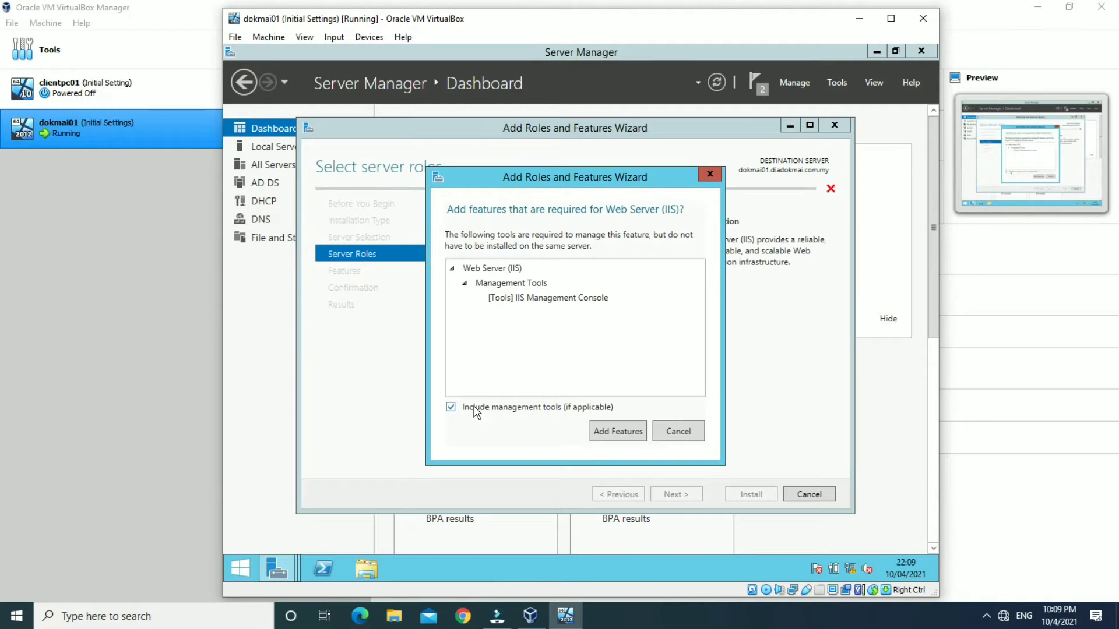
click(611, 425)
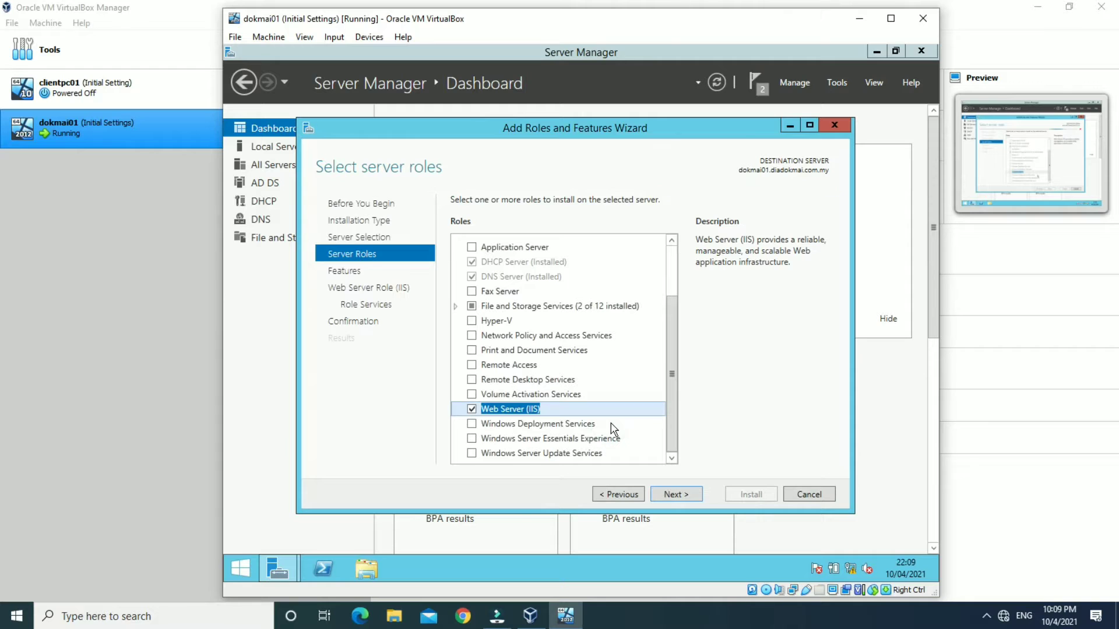
click(682, 500)
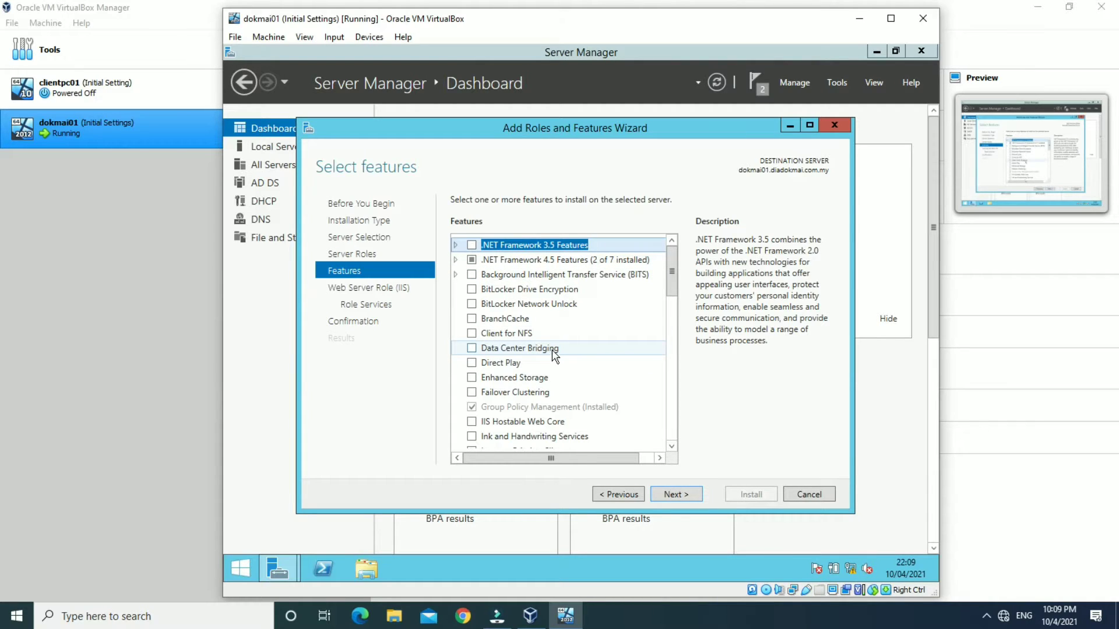
Step: Keep the default feature selection and proceed past the IIS introduction to the role services
drag(675, 271, 652, 277)
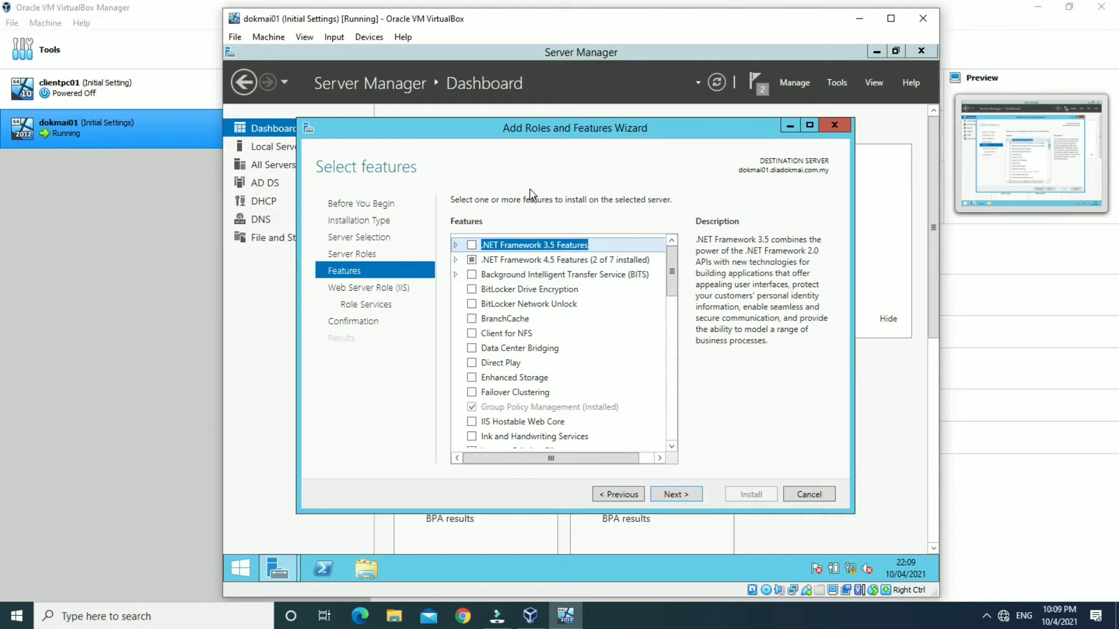
click(671, 494)
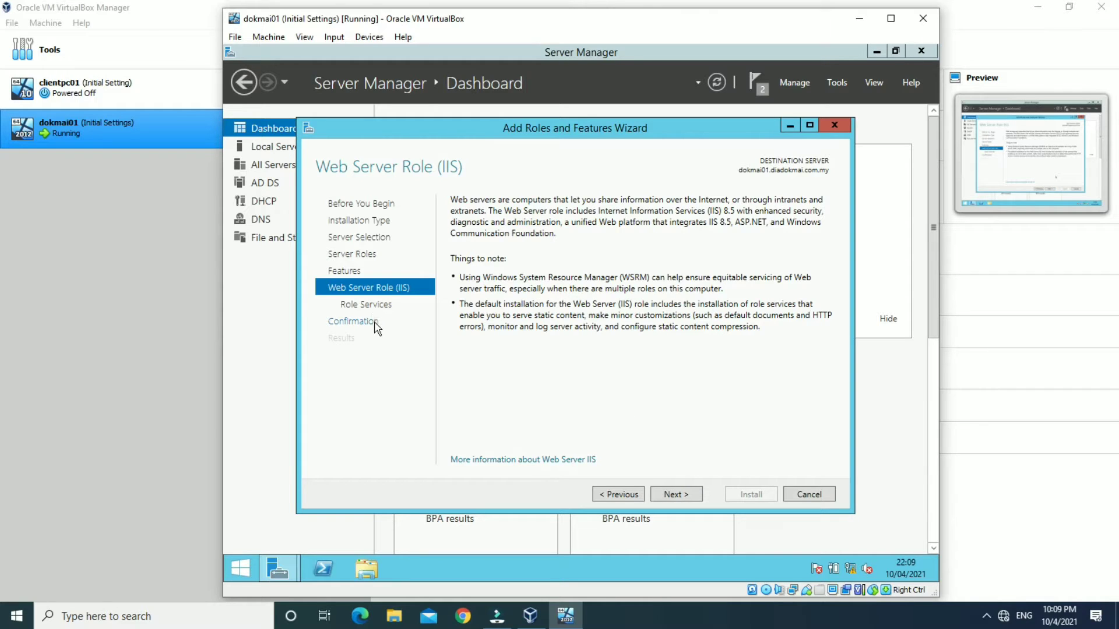
click(687, 499)
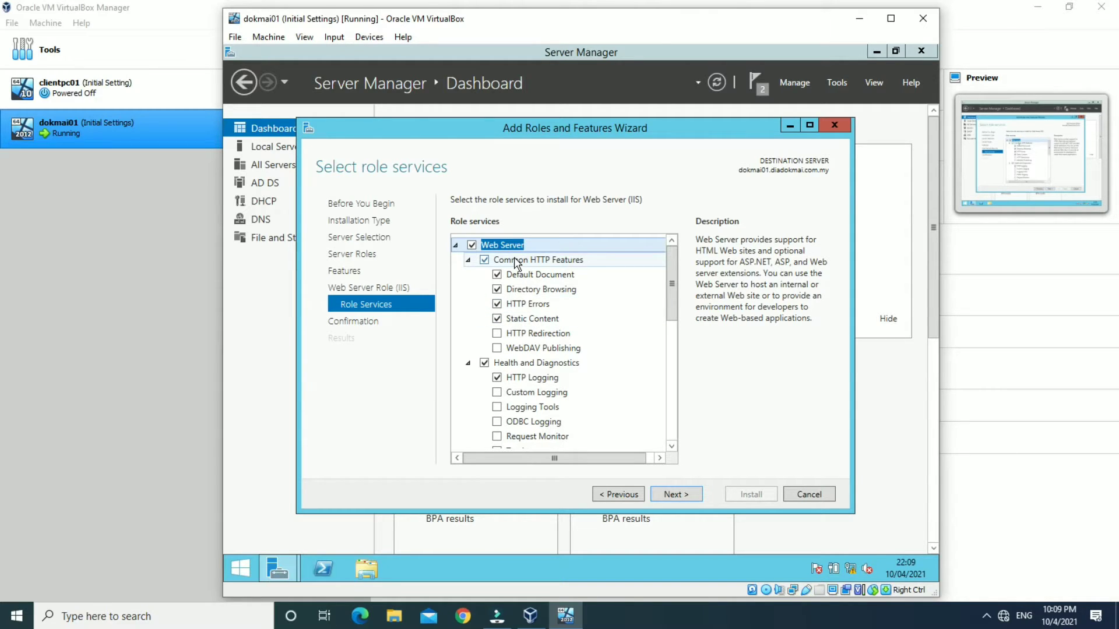
Step: Keep the default IIS role services, install the Web Server role and close the wizard after installation
drag(671, 271, 665, 330)
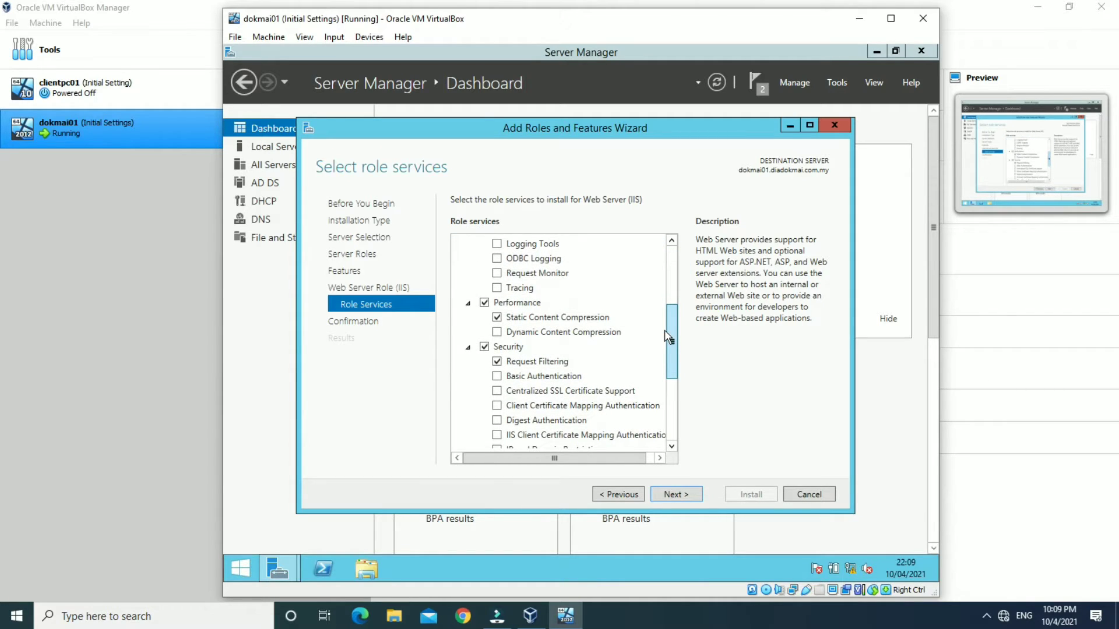
drag(664, 330, 657, 414)
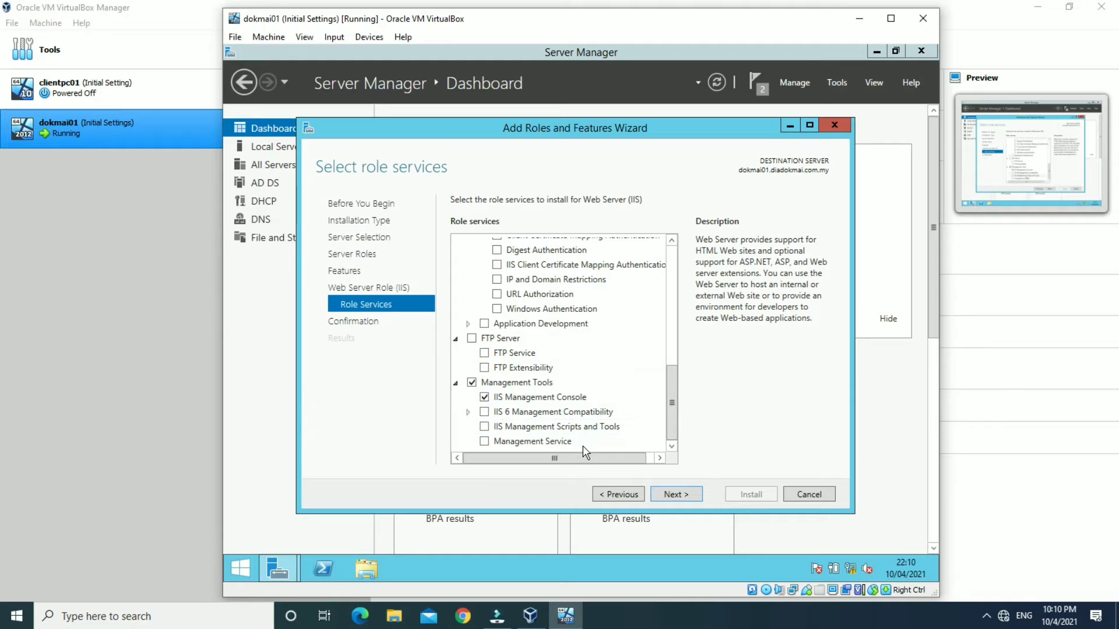
drag(670, 390, 673, 266)
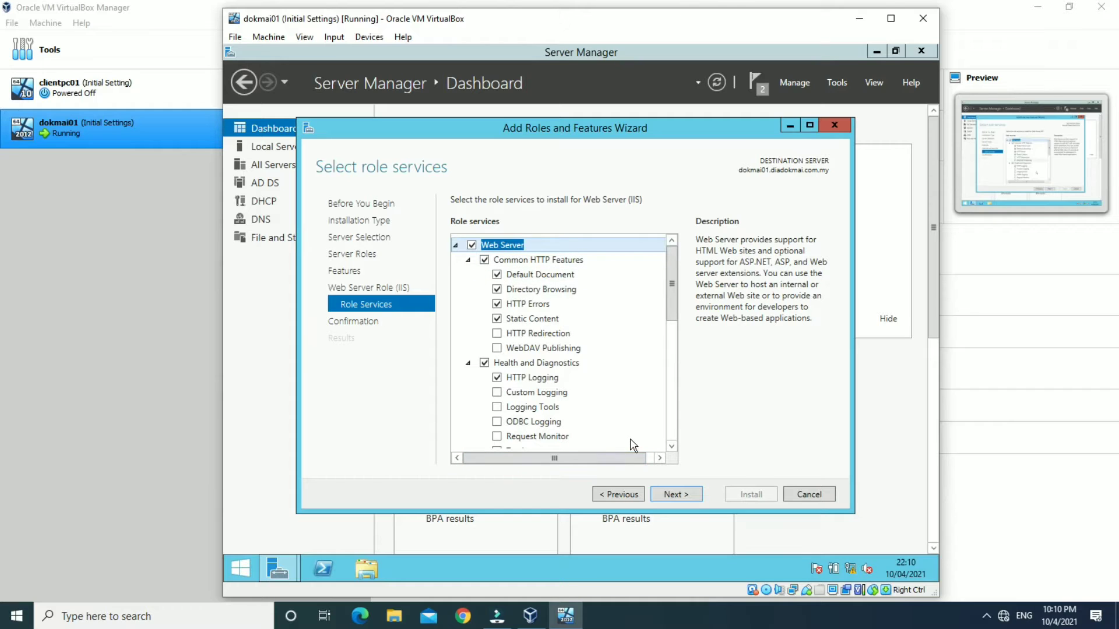
click(671, 493)
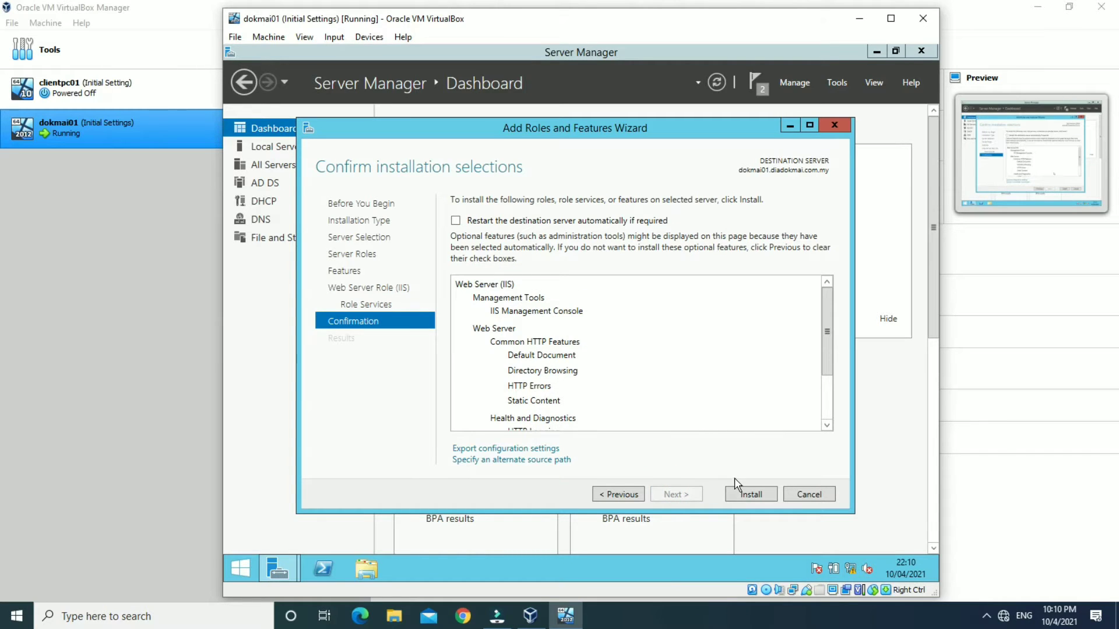
click(748, 493)
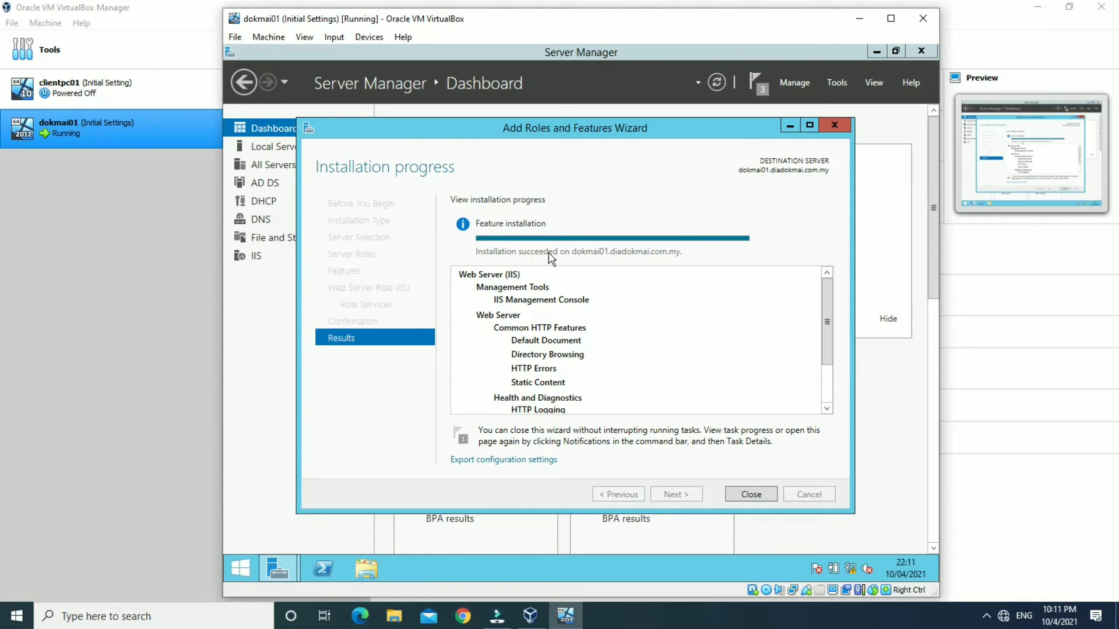
click(737, 494)
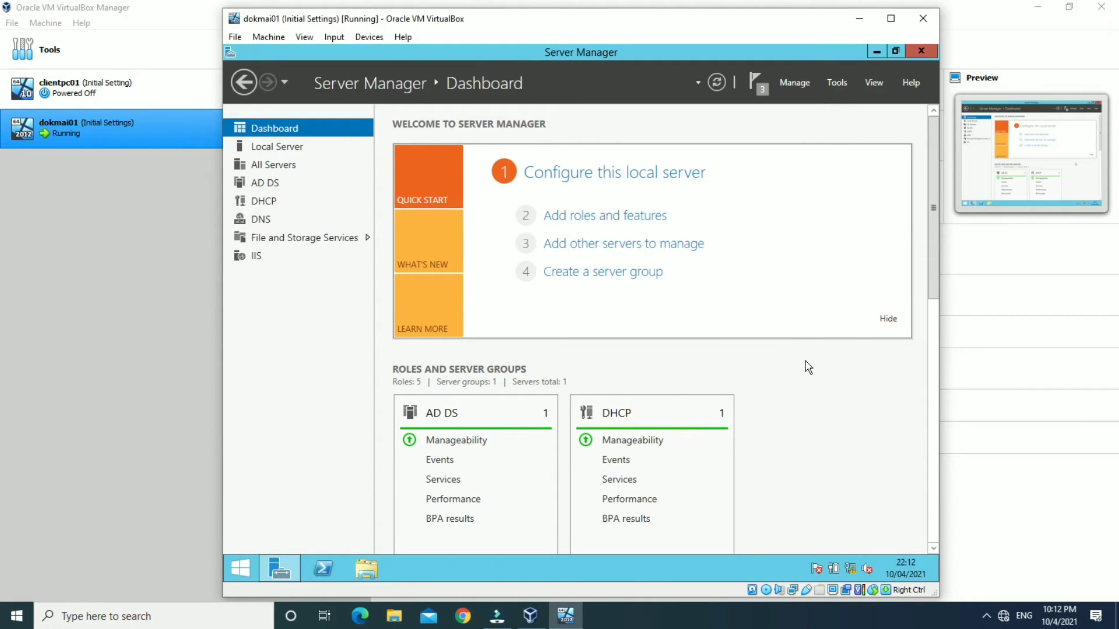
Step: Open the DNS management console from the server tools and maximize its window
click(845, 80)
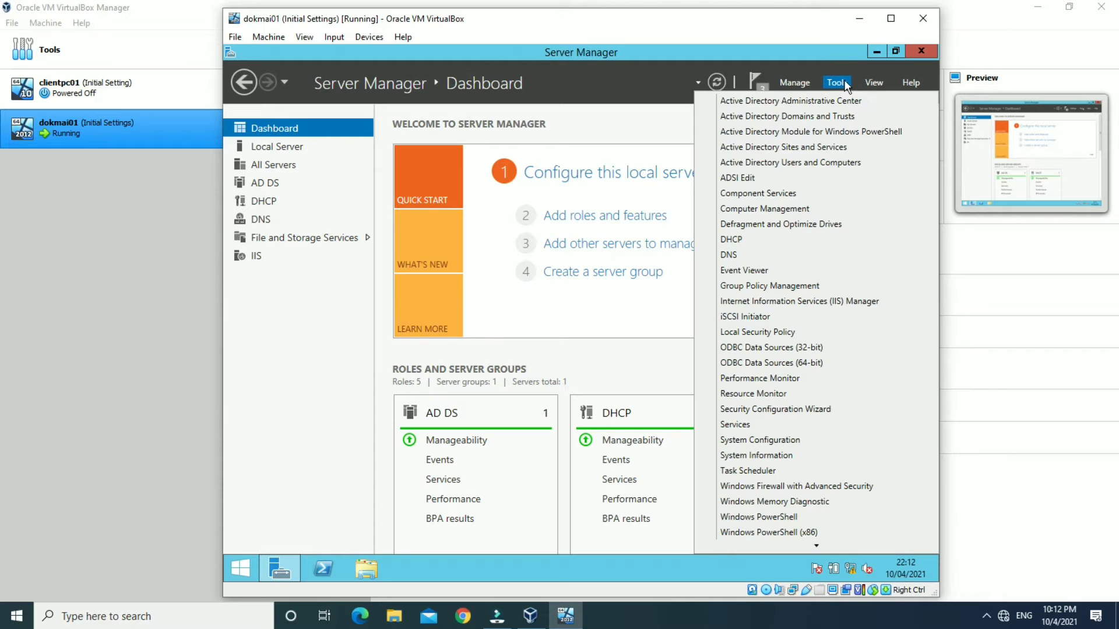
click(738, 257)
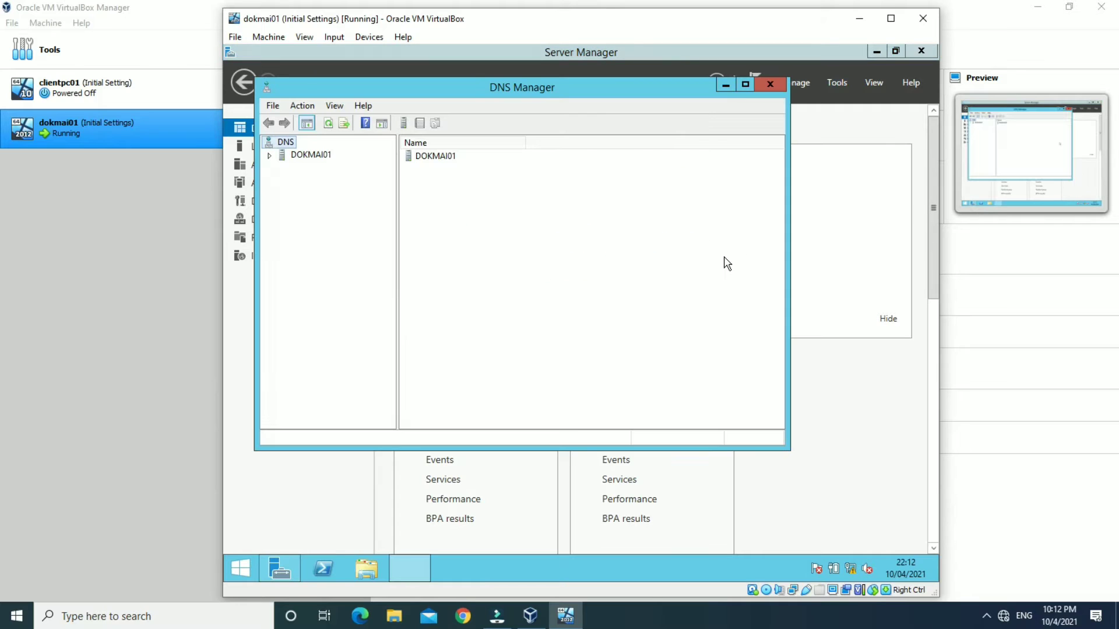
click(746, 84)
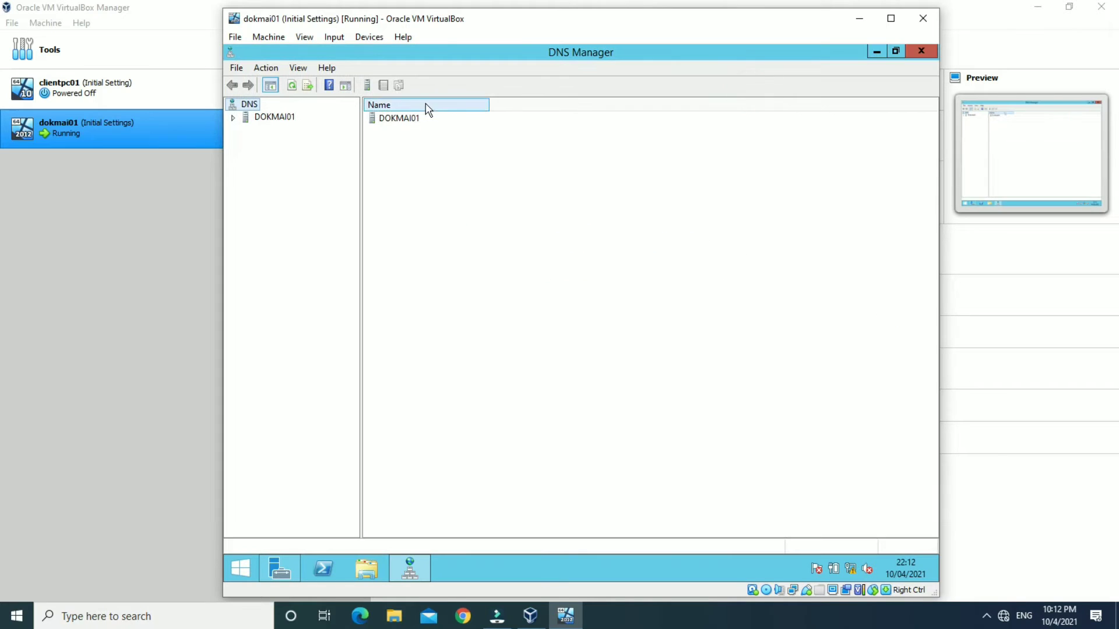
Step: Expand the DOKMAI01 server's forward lookup zones and open the diadokmai.com.my zone
click(232, 118)
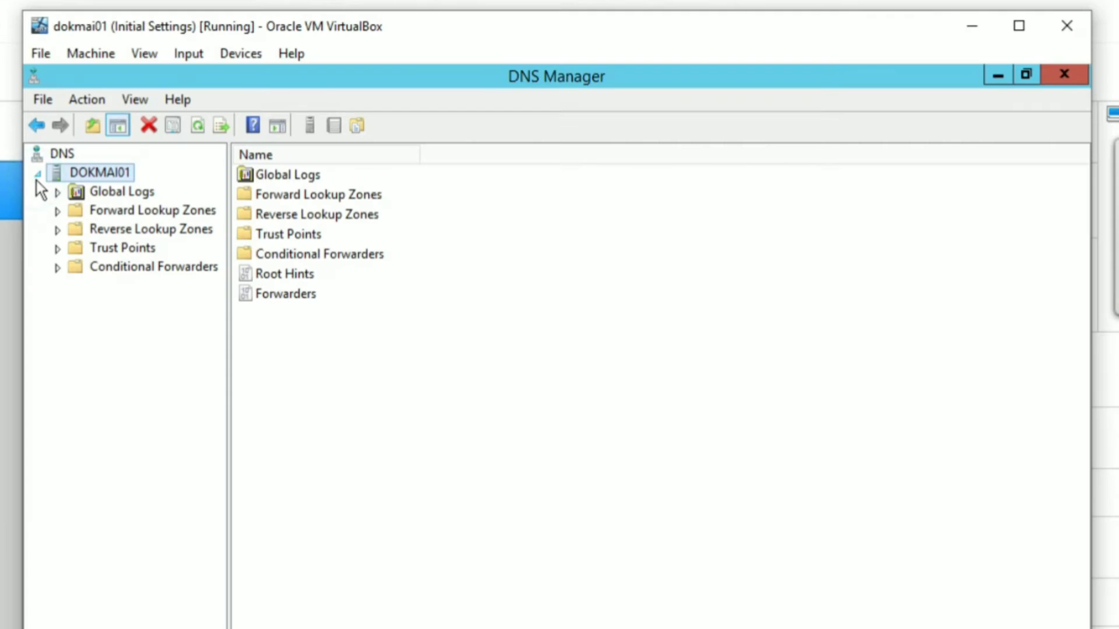
click(131, 219)
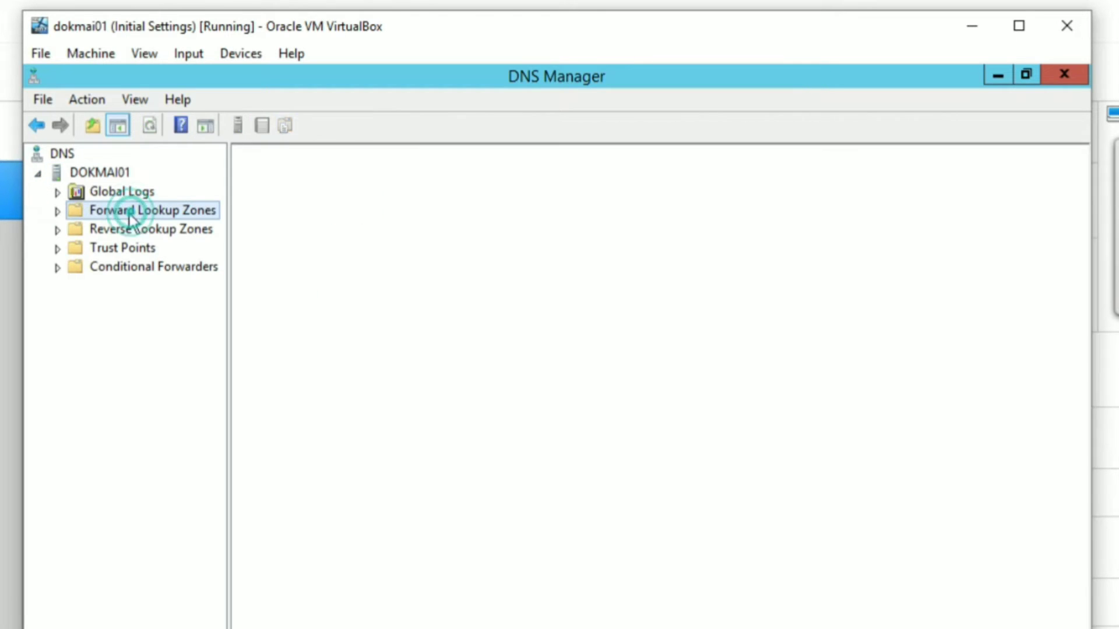
click(57, 211)
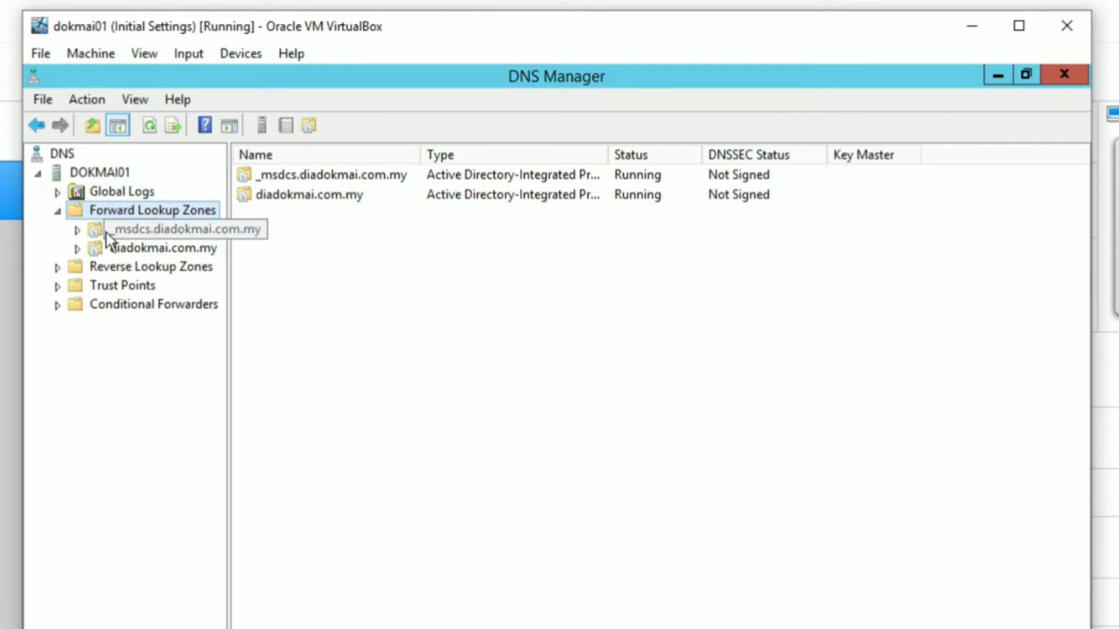
click(74, 251)
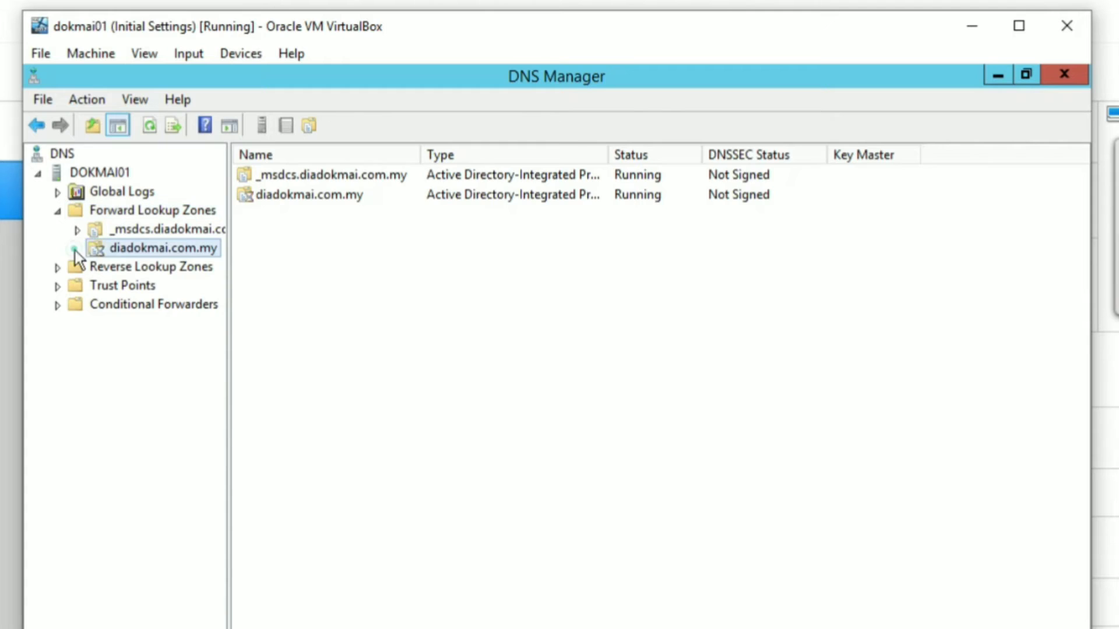
click(74, 249)
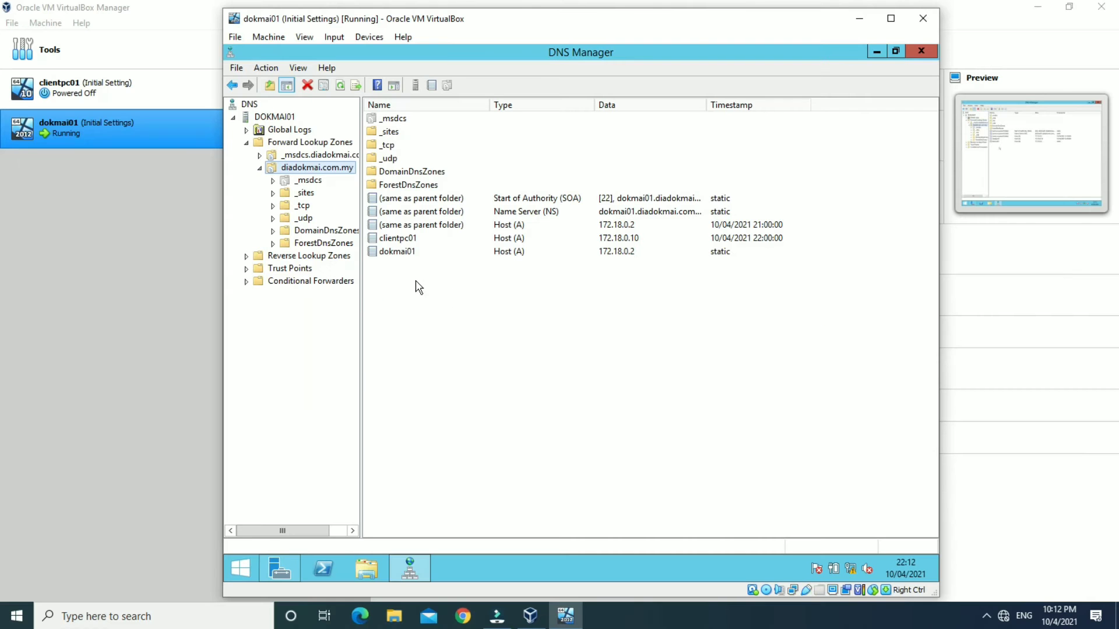
click(418, 287)
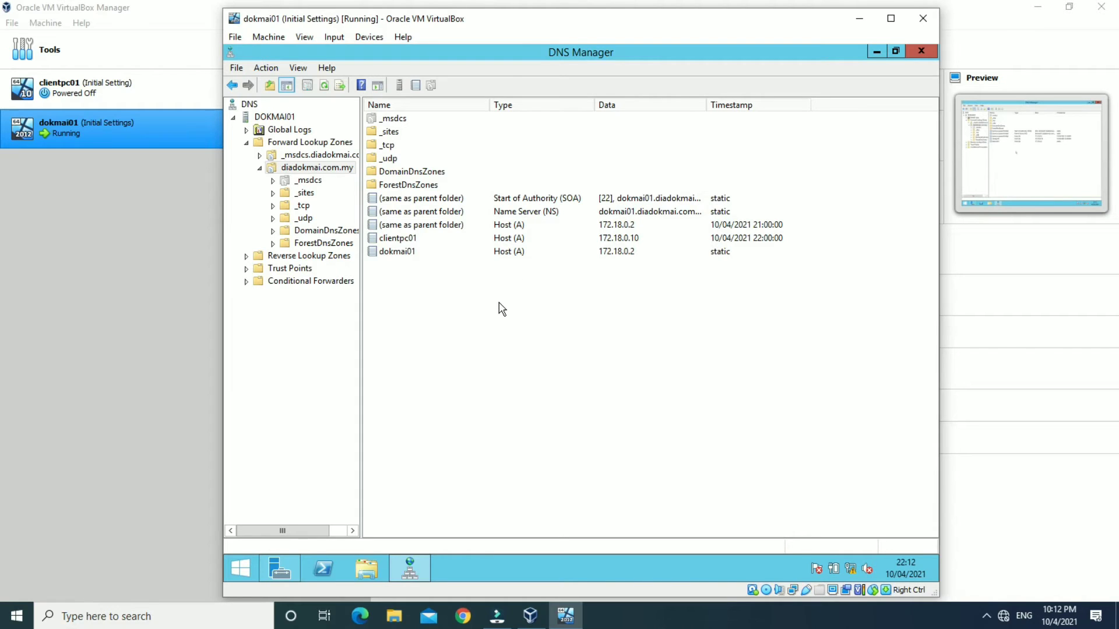
right_click(399, 274)
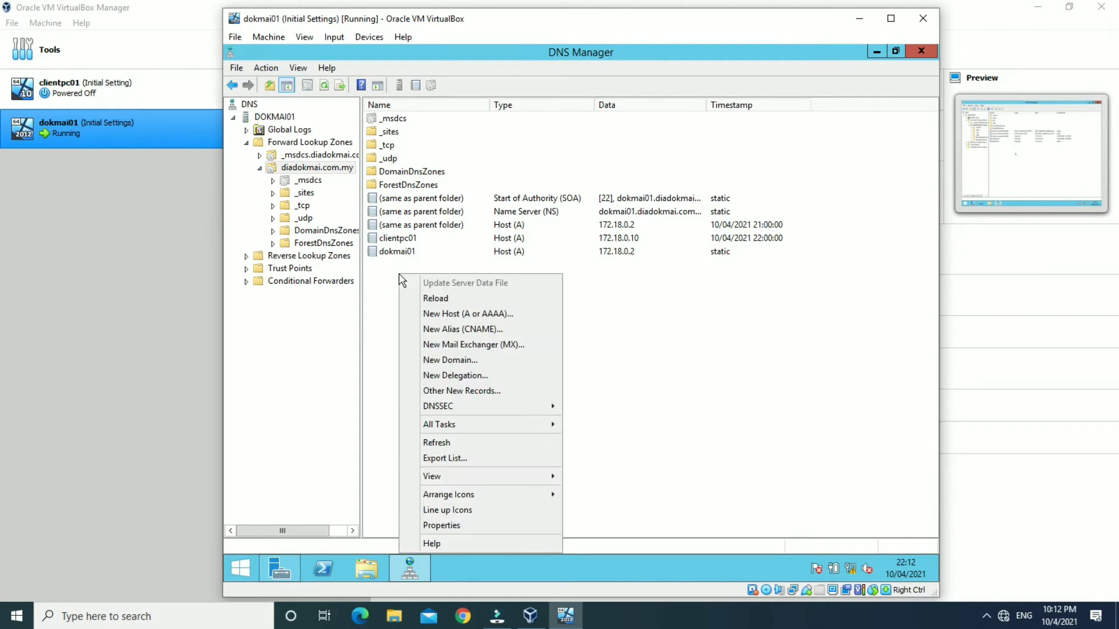
click(464, 331)
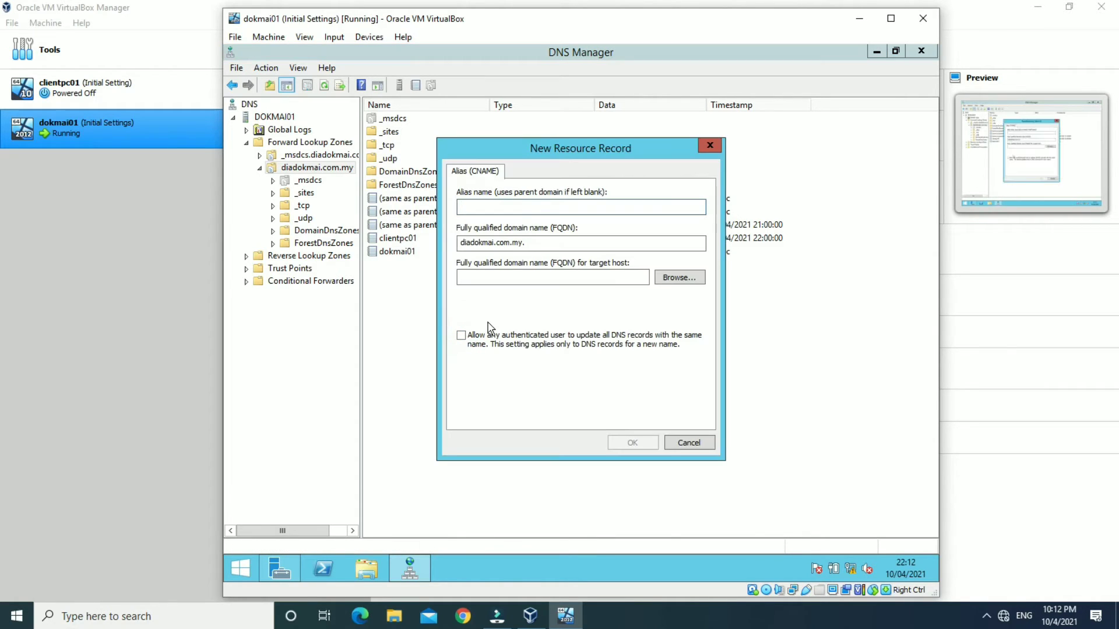
text(www)
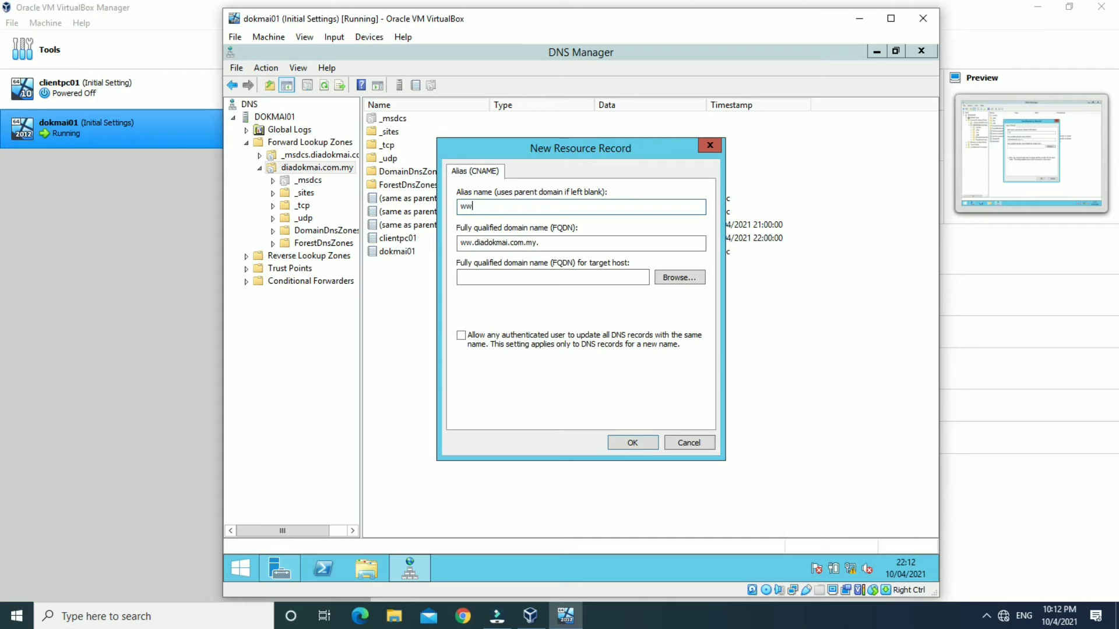
double_click(462, 242)
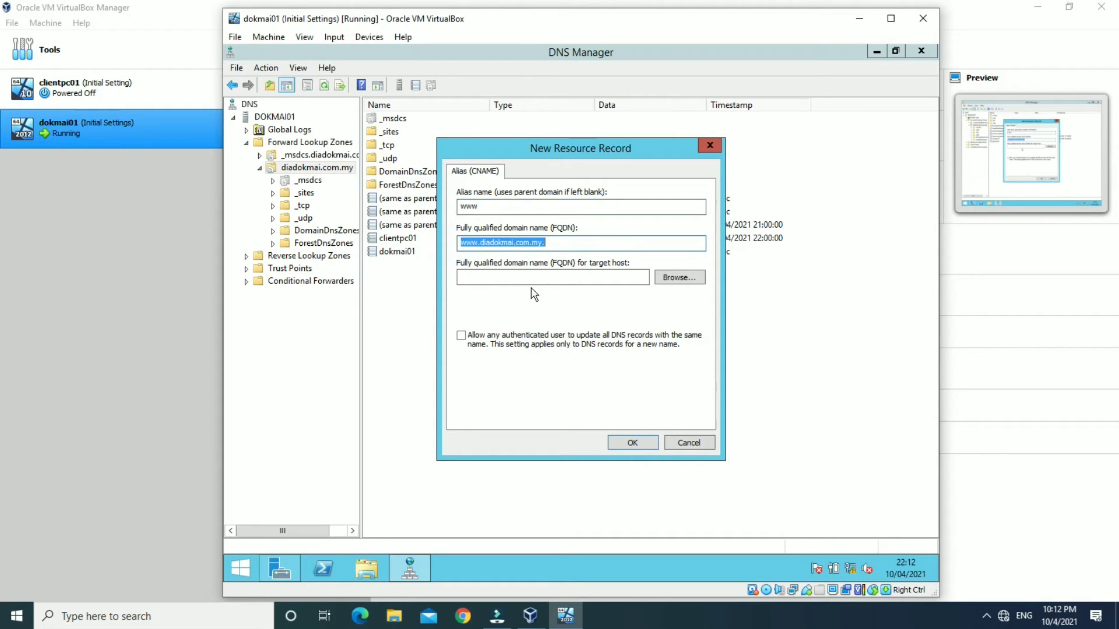
click(571, 241)
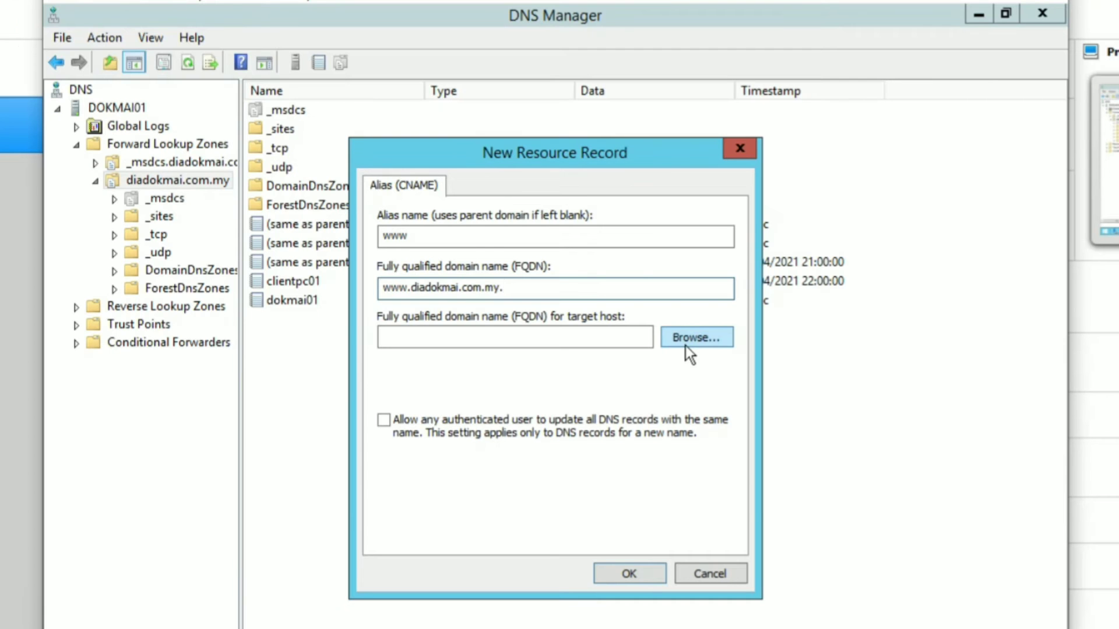
Step: Choose the dokmai01 host record in the diadokmai.com.my forward lookup zone as the www alias's target host and create the record
click(685, 343)
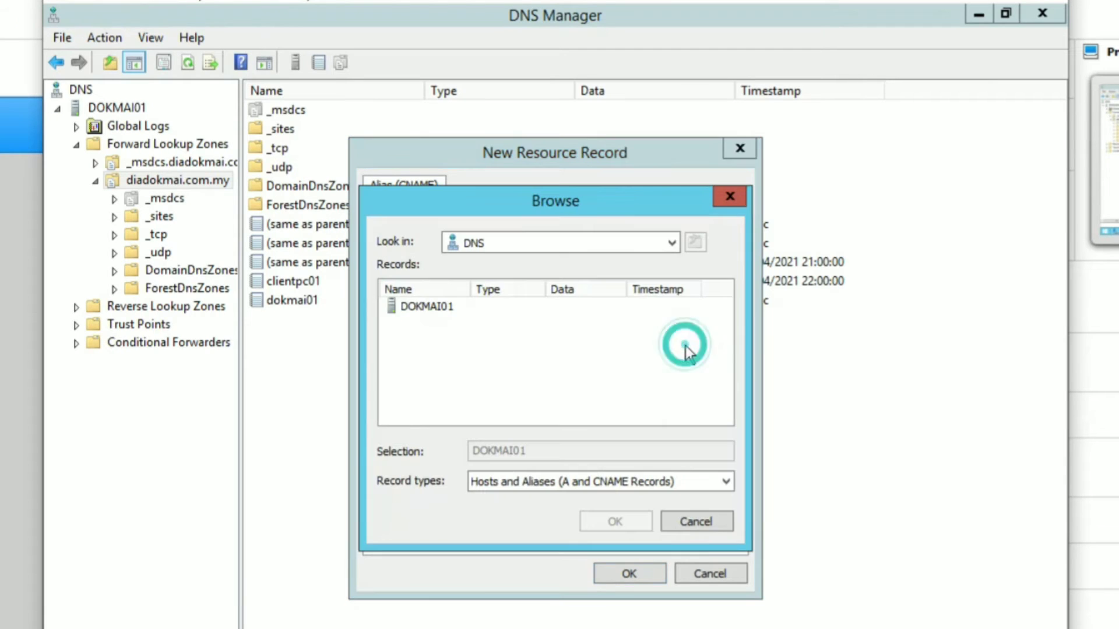
double_click(427, 307)
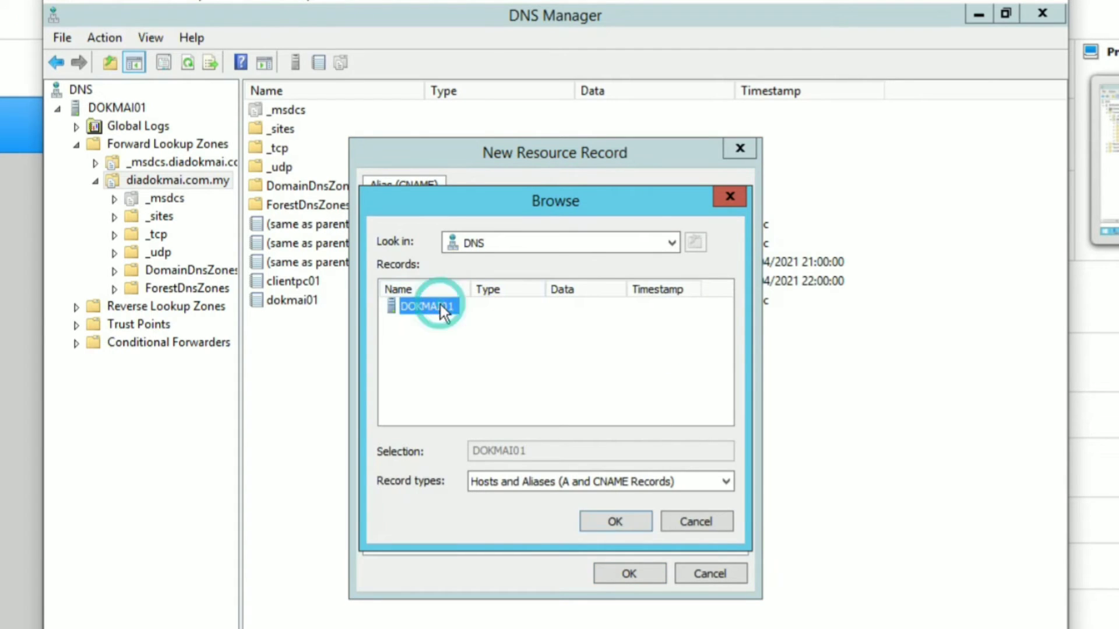
double_click(431, 307)
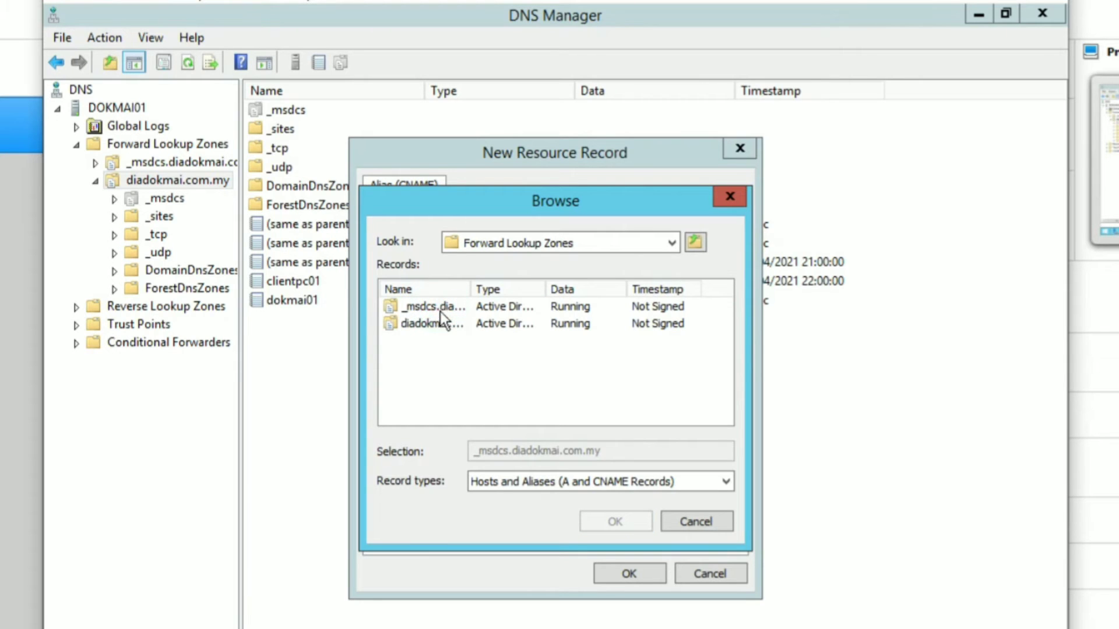
double_click(432, 323)
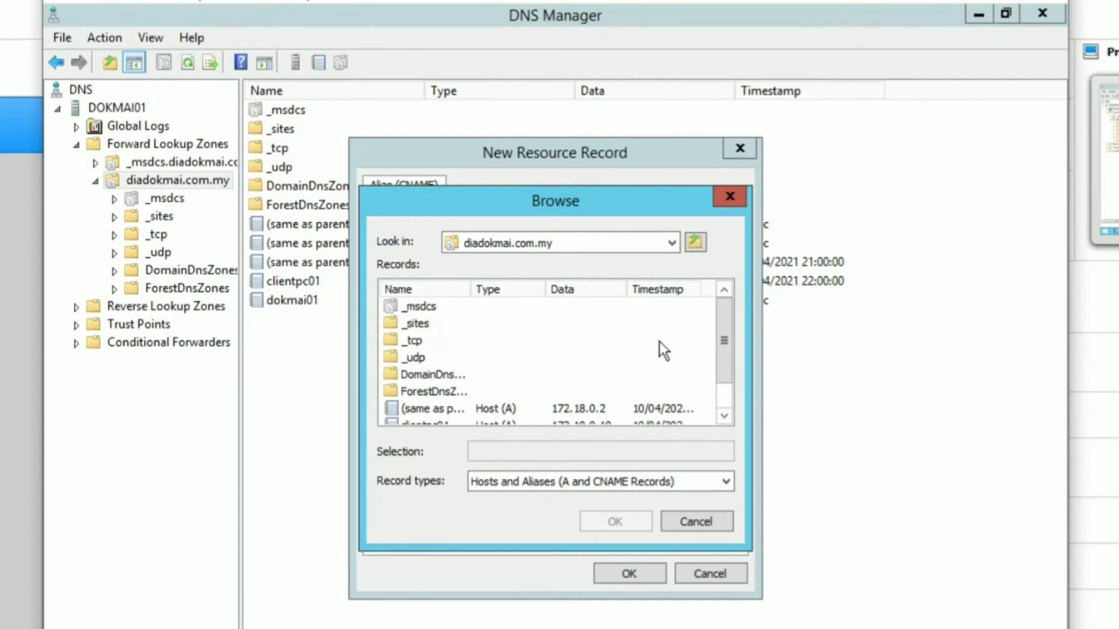
drag(731, 310, 727, 371)
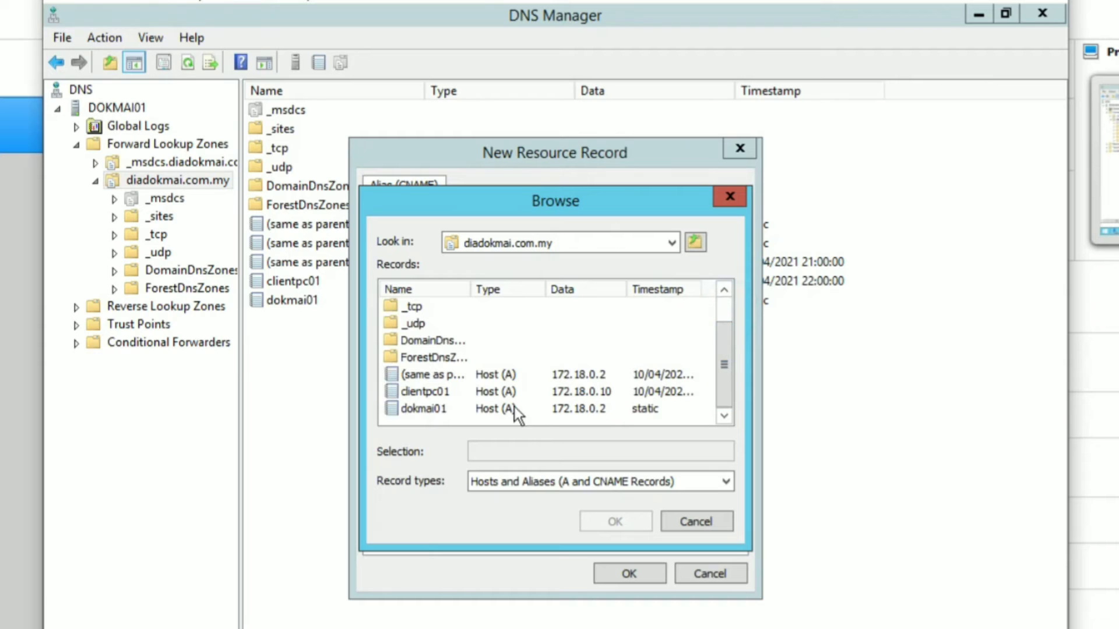
click(441, 410)
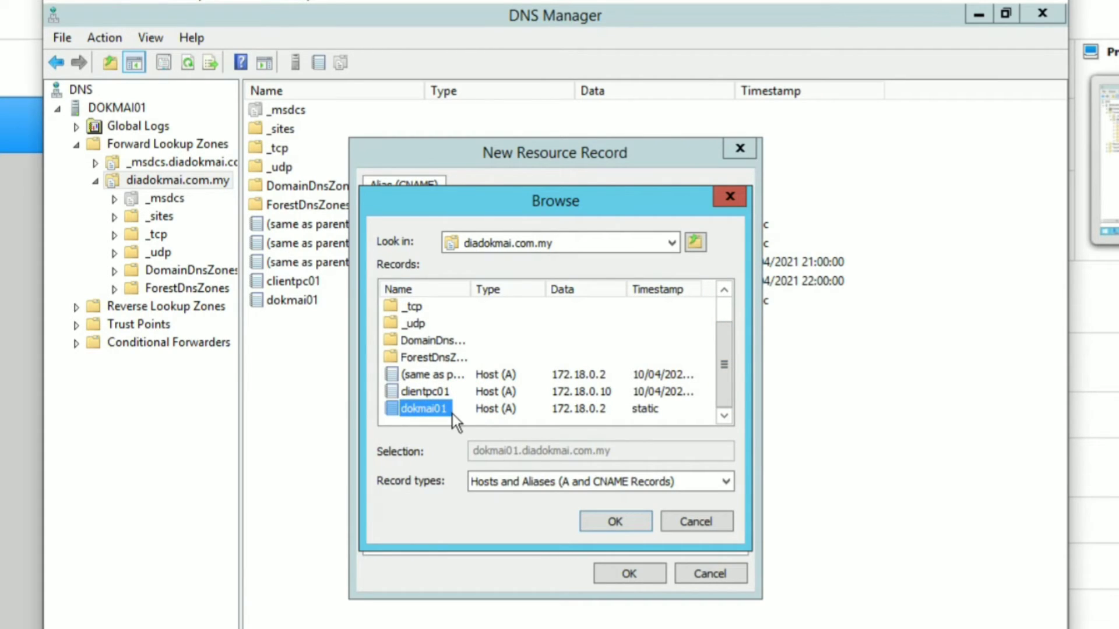
click(630, 520)
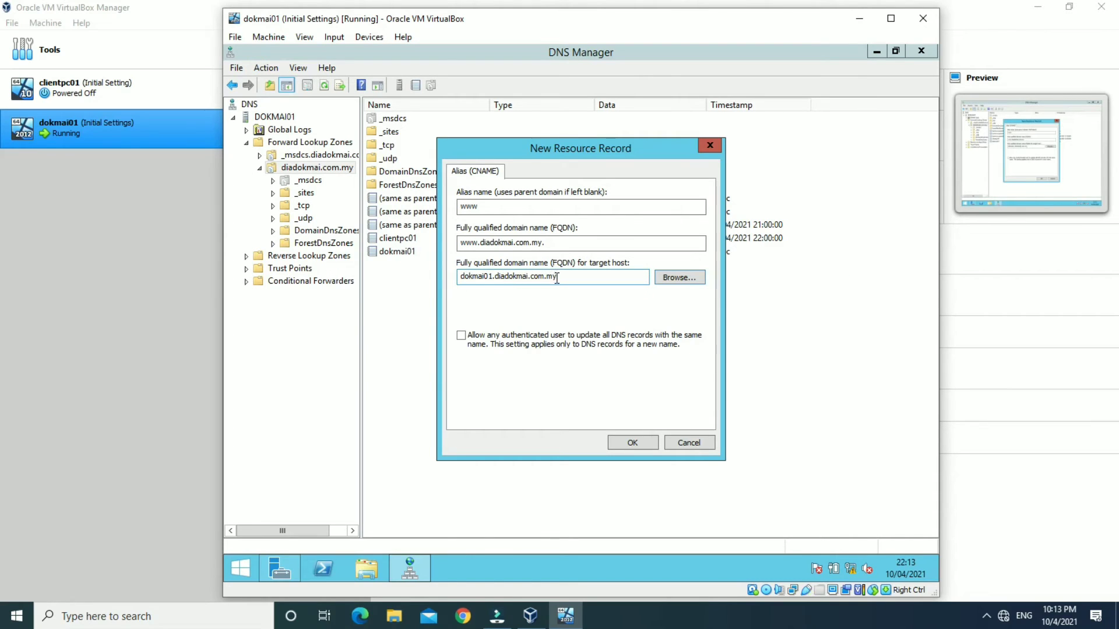
click(633, 443)
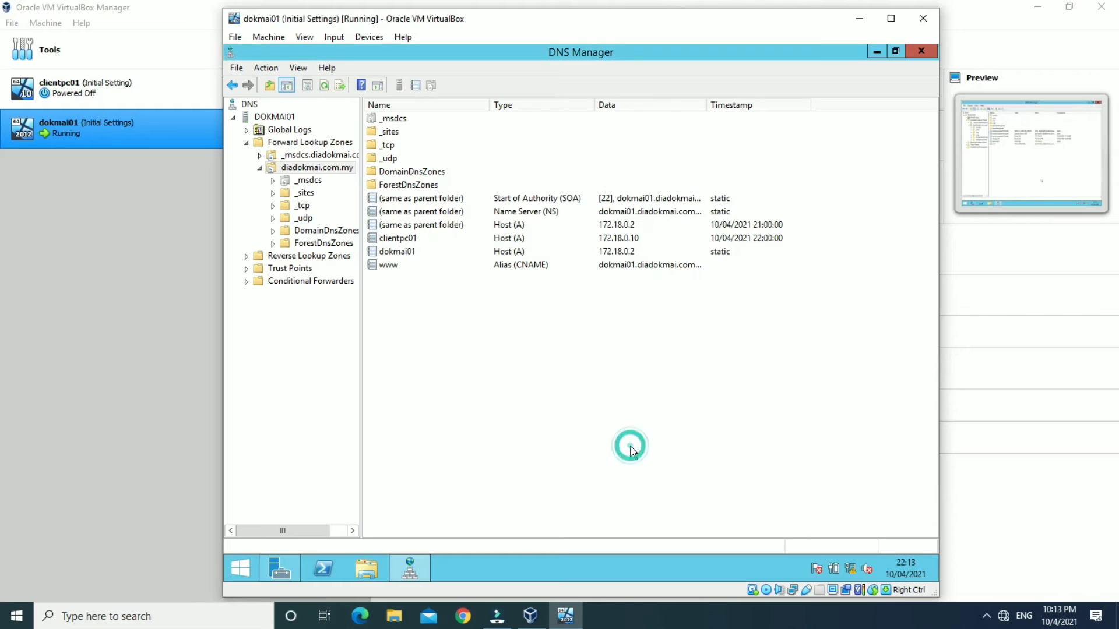
click(392, 268)
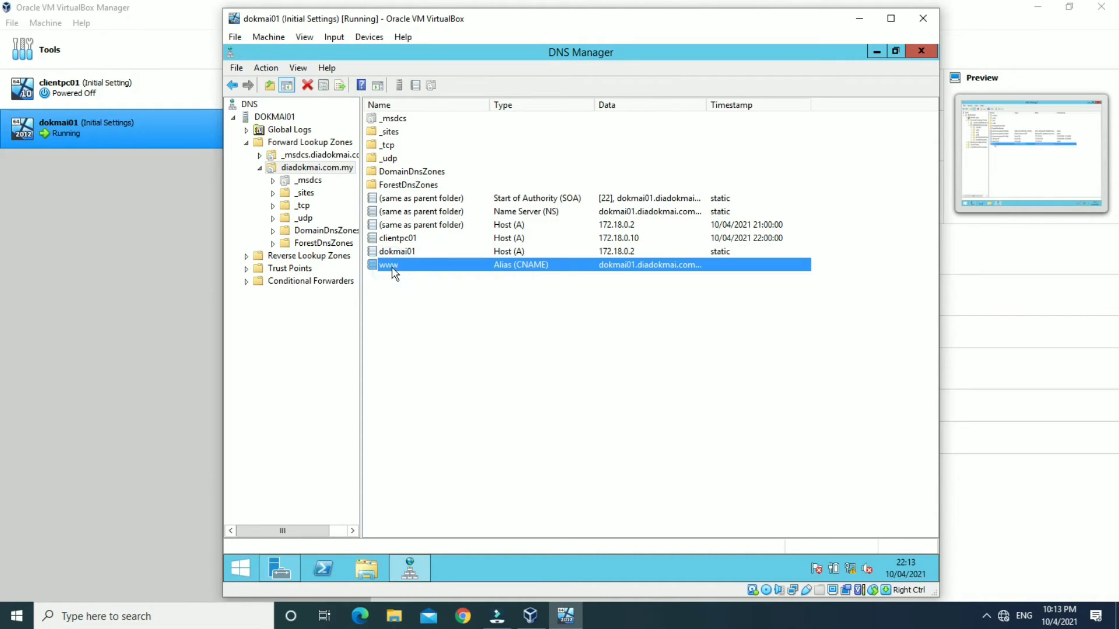
click(458, 299)
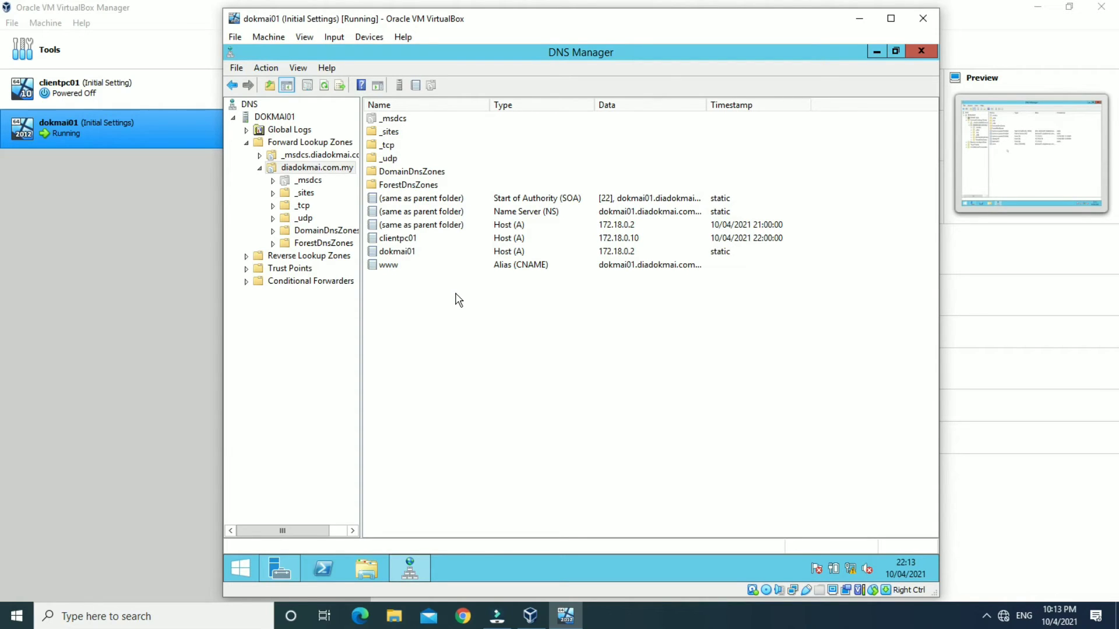
Step: Switch to VirtualBox Manager, start the clientpc01 virtual machine and sign in to Windows with the account password
click(130, 100)
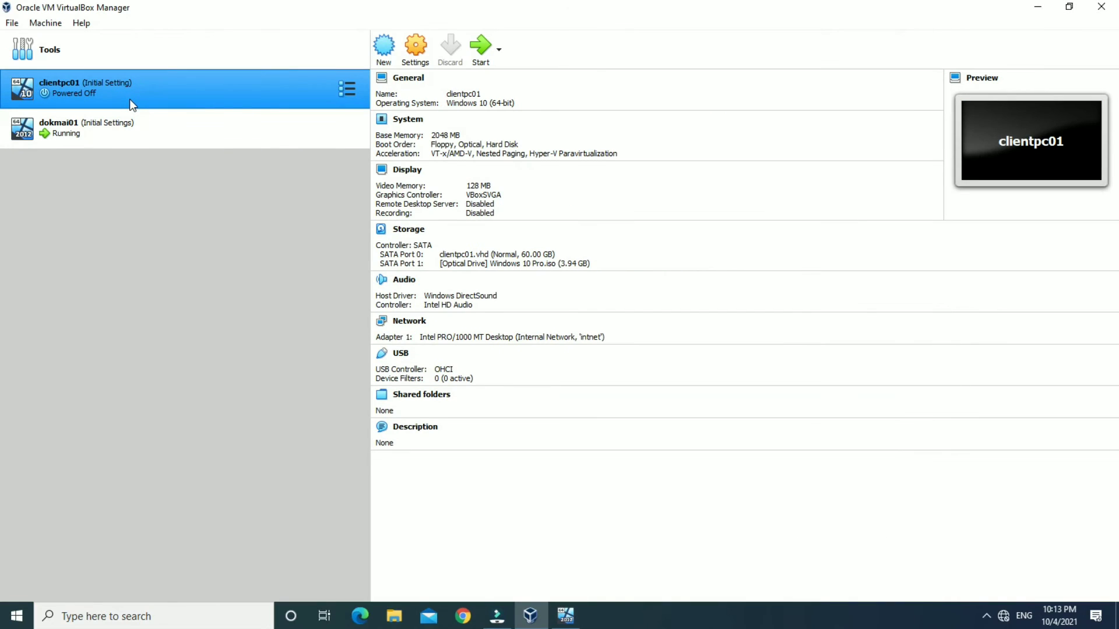
click(480, 49)
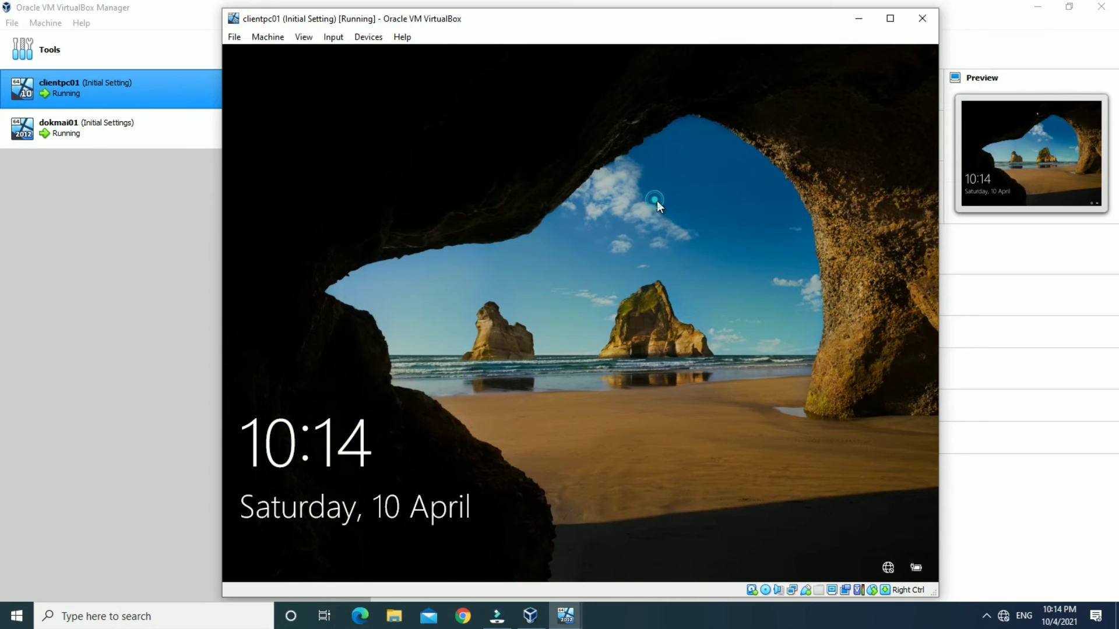
click(657, 202)
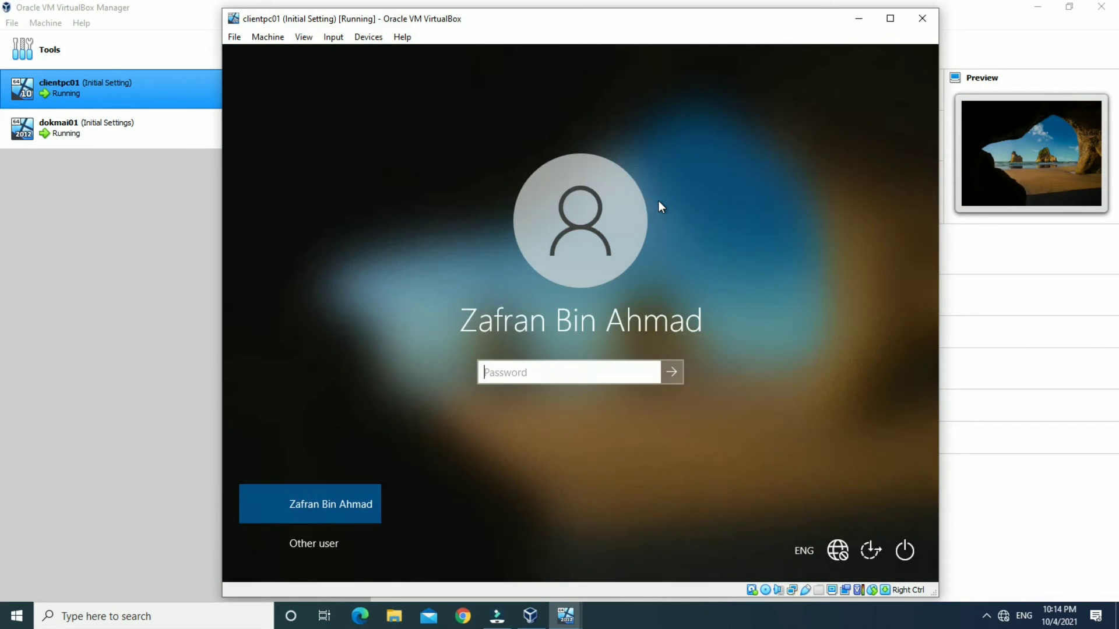
text(p)
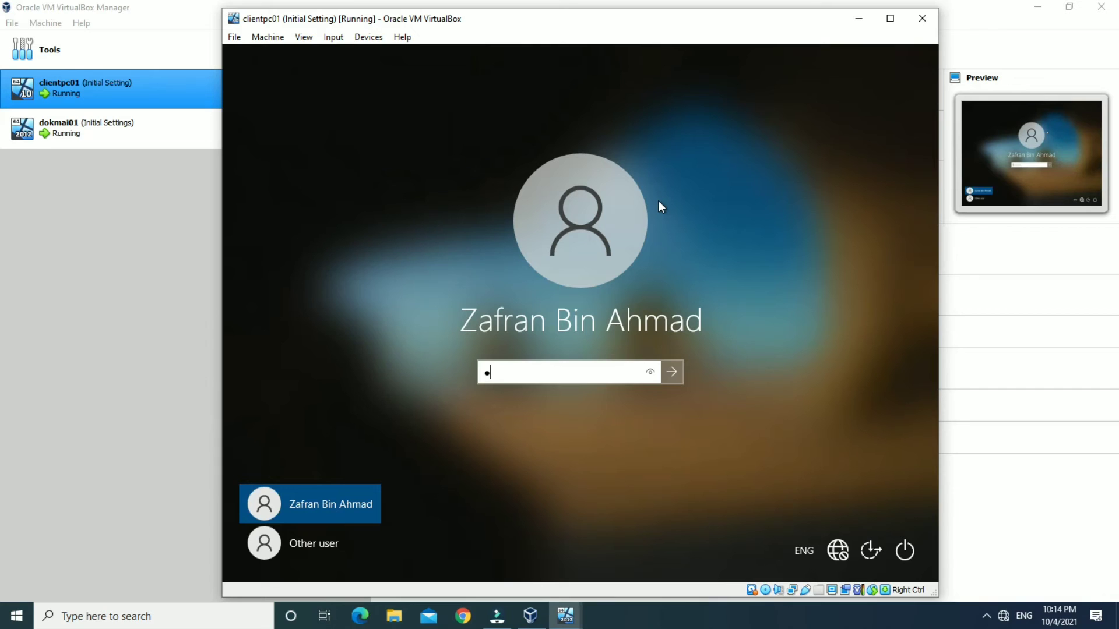
text(*******)
key(Return)
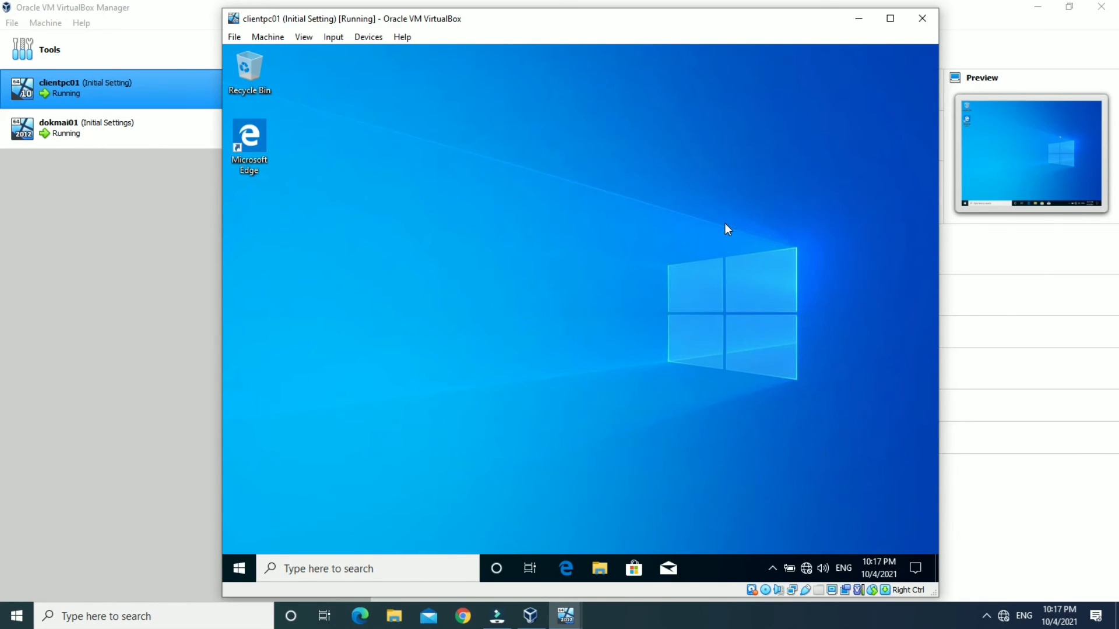
Step: Search for Internet Explorer on clientpc01, open it and maximize its window
click(317, 571)
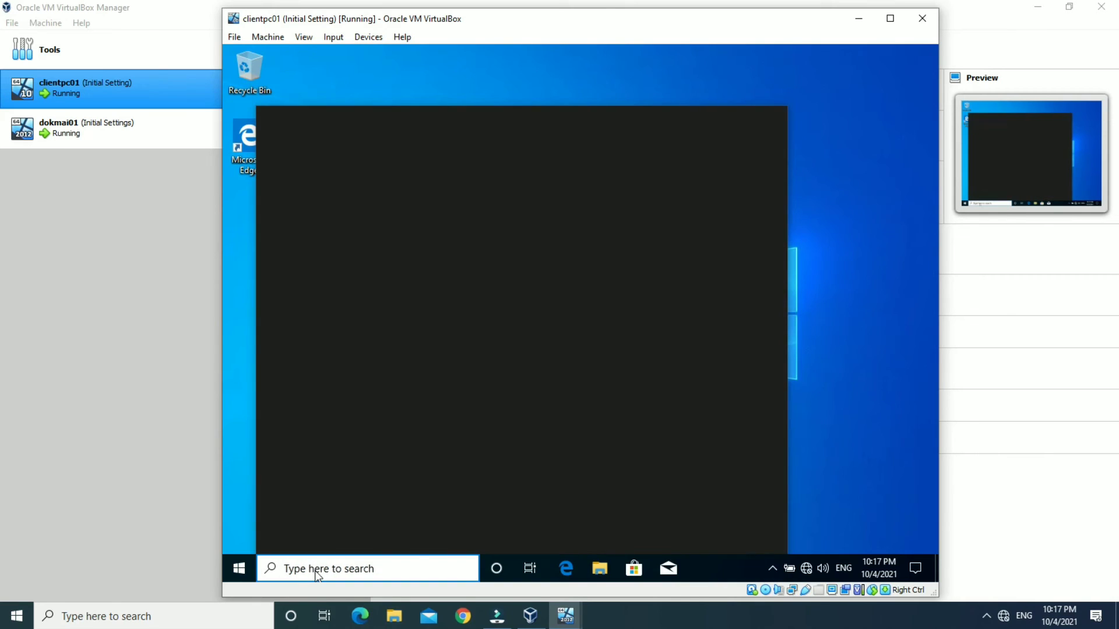
text(intern)
text(et expl)
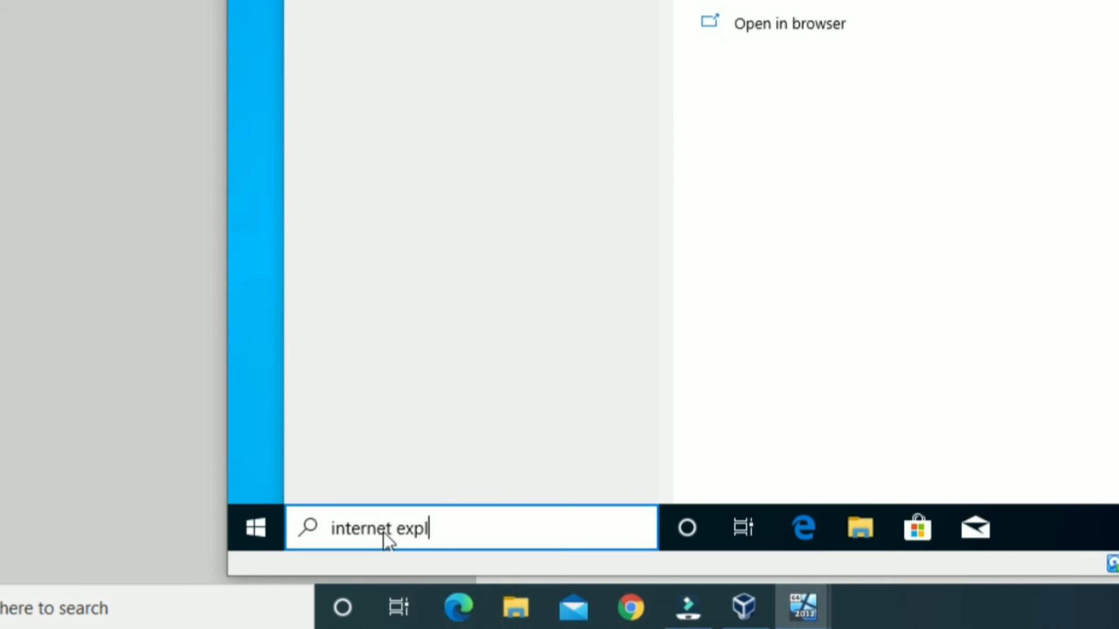
text(orer)
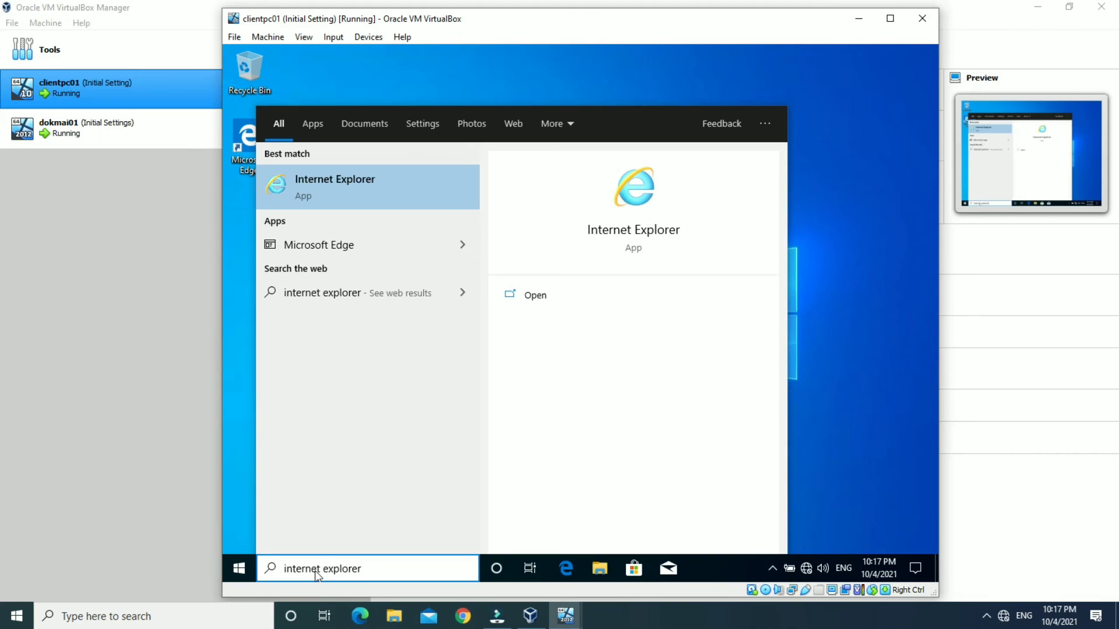
click(317, 182)
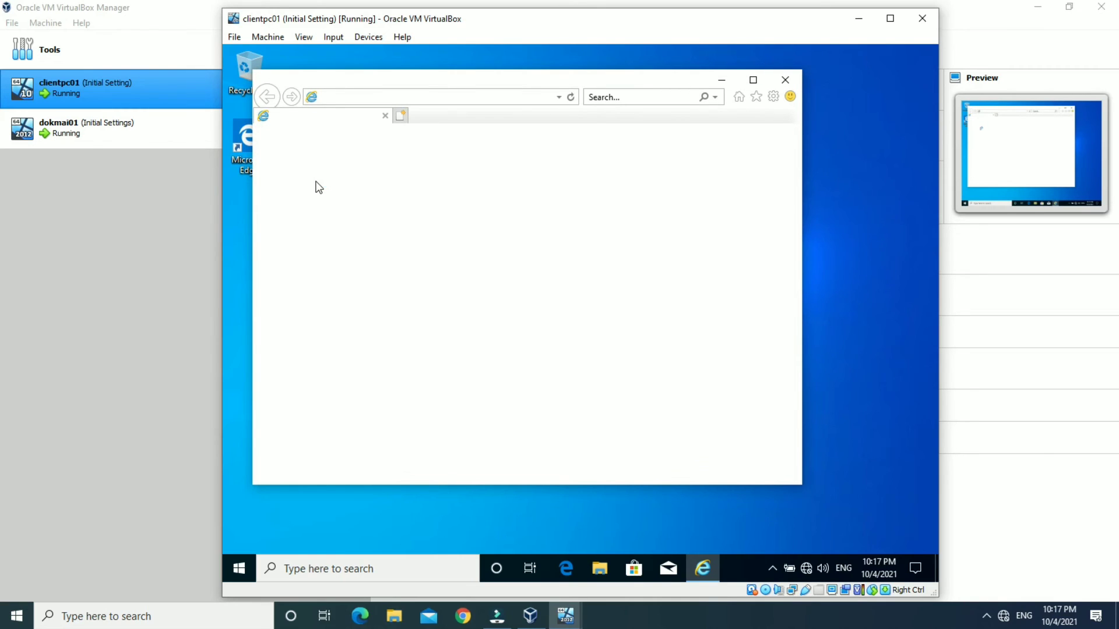
click(751, 81)
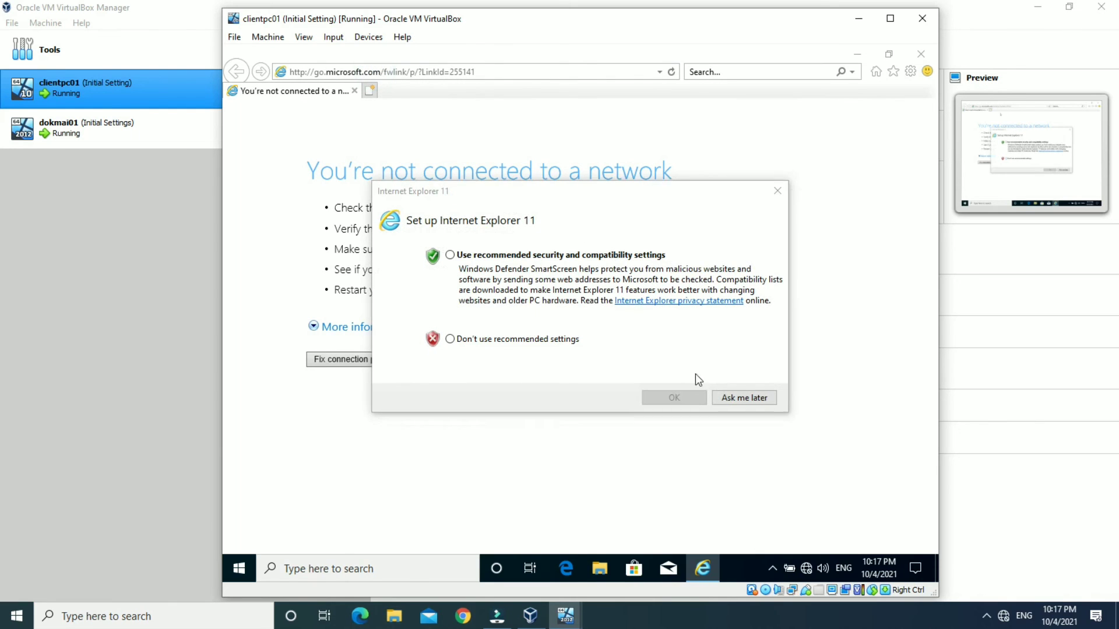
Step: Dismiss the Internet Explorer 11 setup dialog and close the extra browser tab
click(547, 255)
click(737, 398)
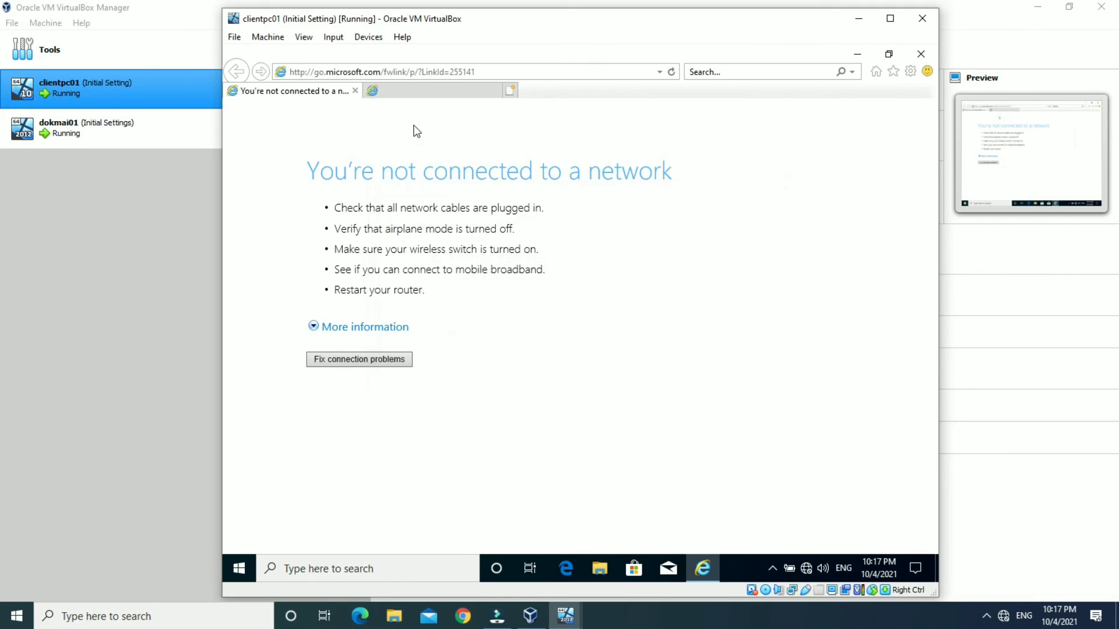
click(495, 92)
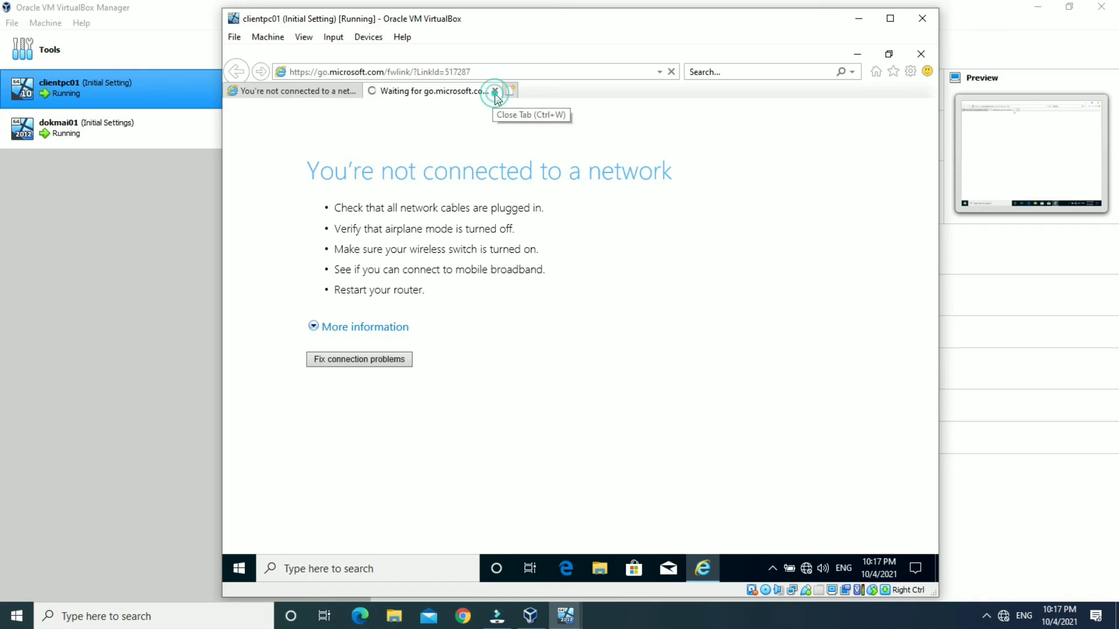
click(358, 72)
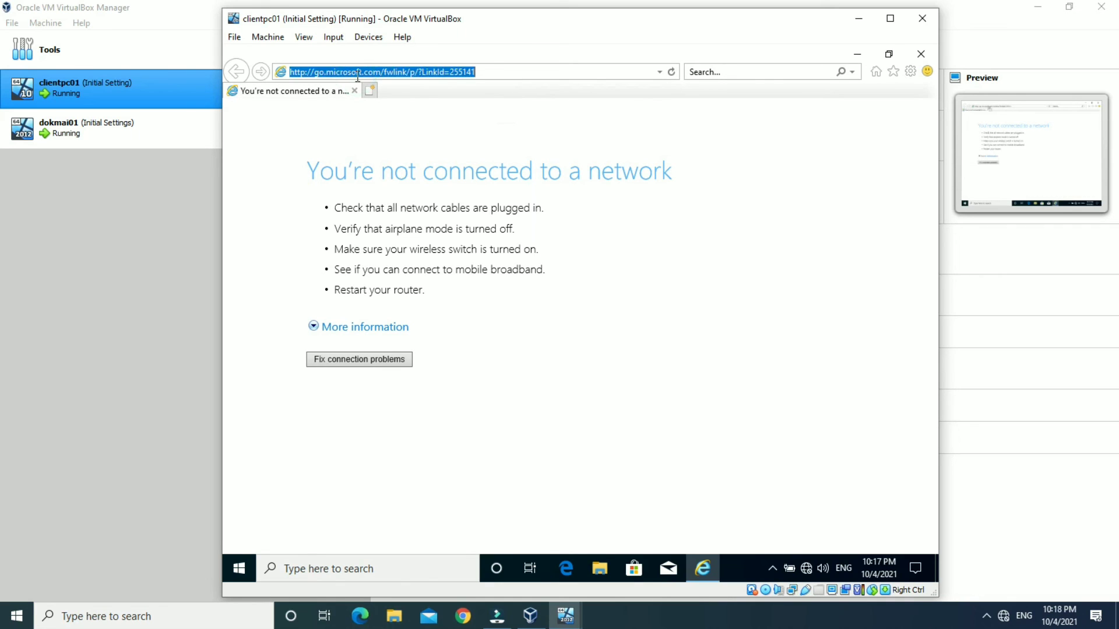
text(www.d)
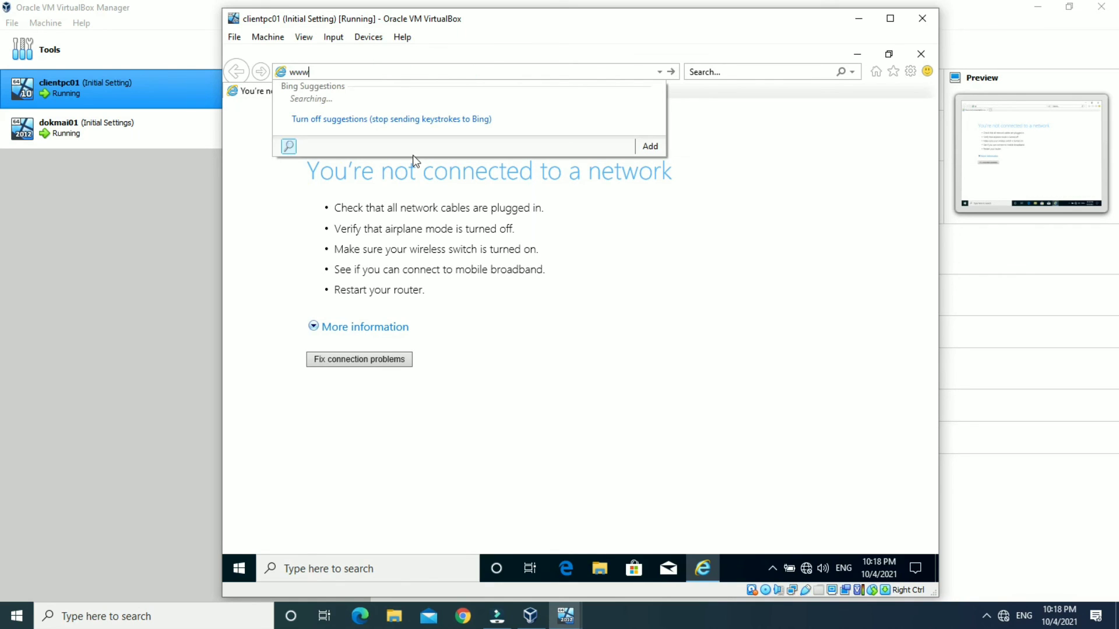
text(iadokmai.com.)
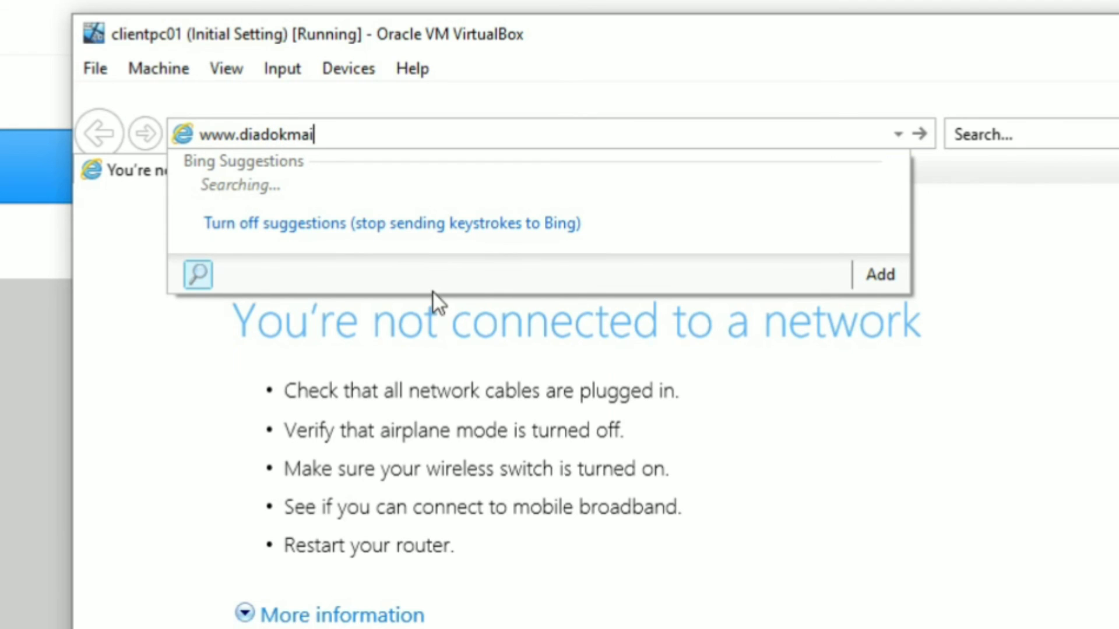
text(my)
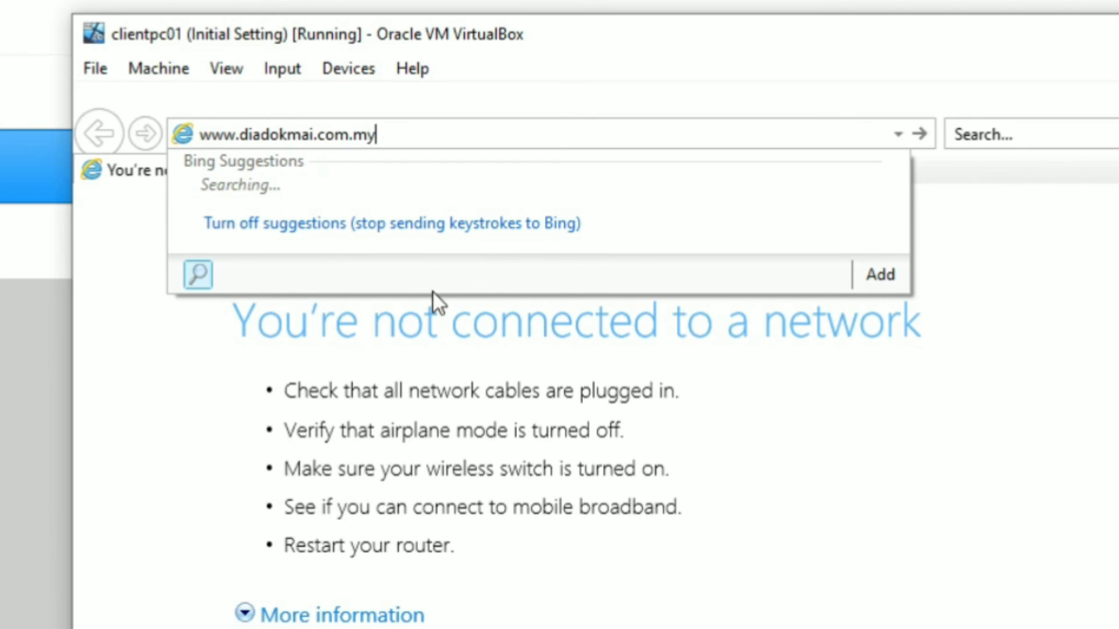
key(Return)
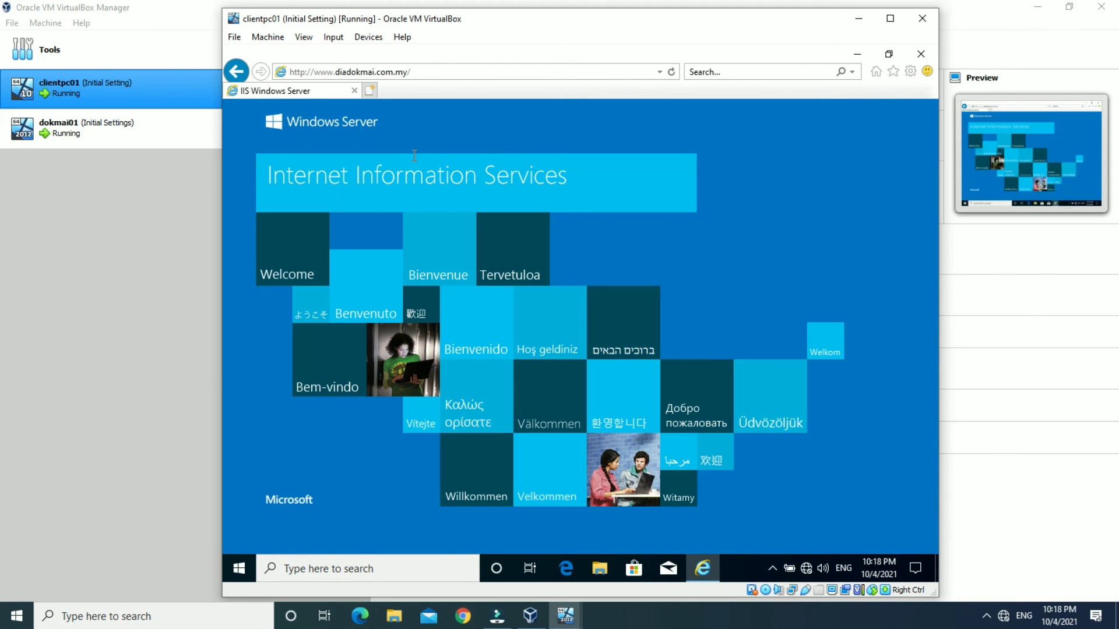
click(429, 70)
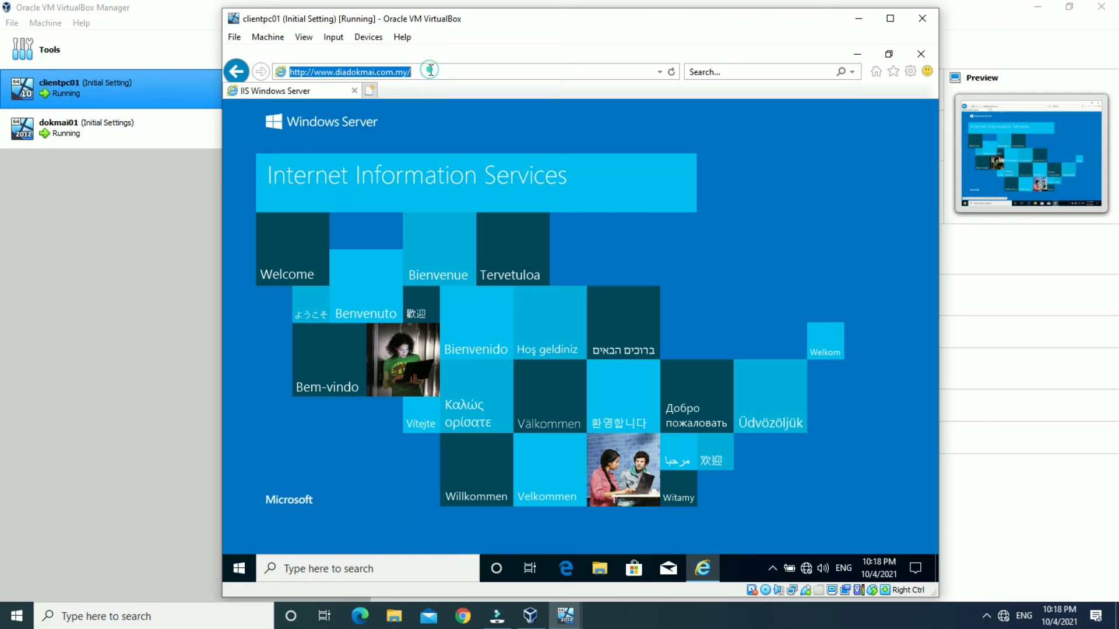